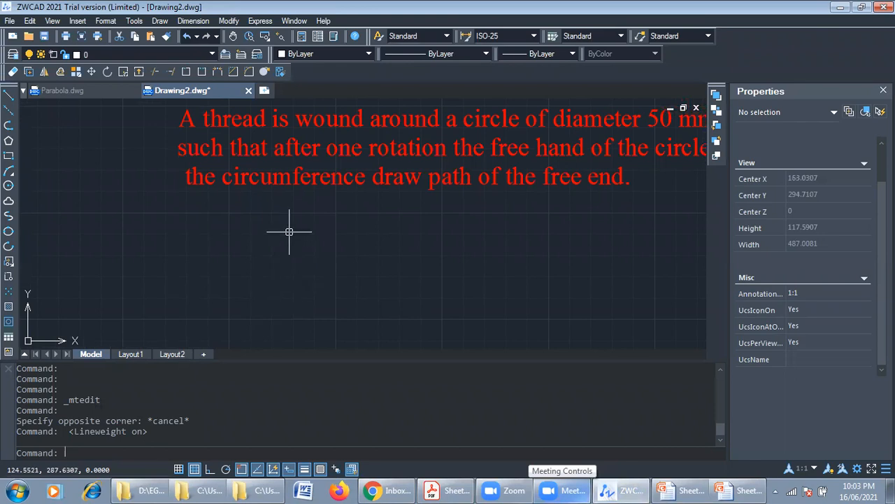
# Step: Read the problem statement about the wound thread and examine the empty space in the drawing frame
pyautogui.moveTo(416, 240)
pyautogui.mouseDown(button='middle')
pyautogui.moveTo(349, 266)
pyautogui.moveTo(296, 250)
pyautogui.moveTo(262, 262)
pyautogui.mouseUp(button='middle')
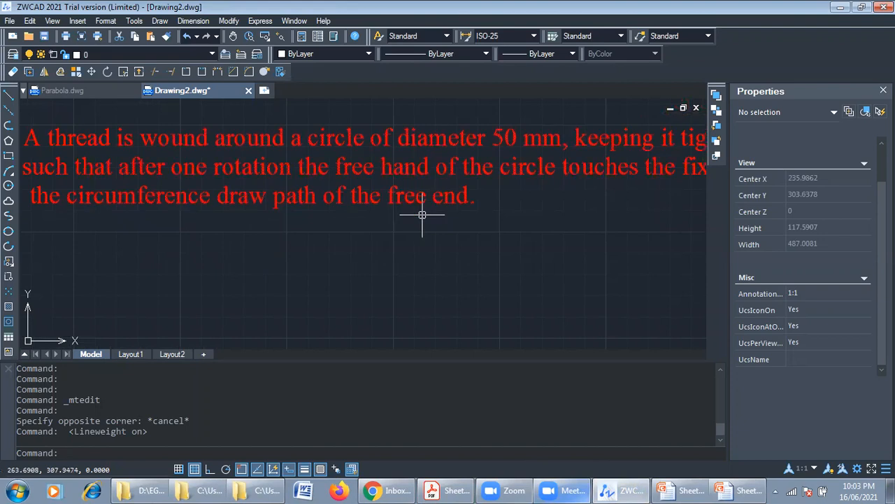
pyautogui.scroll(-2, 422, 215)
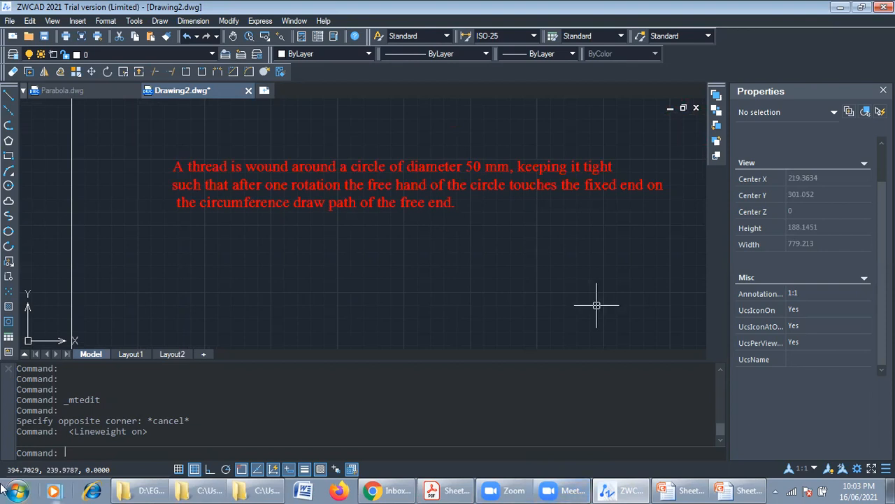
pyautogui.scroll(3, 410, 216)
pyautogui.scroll(-8, 410, 224)
pyautogui.moveTo(392, 275)
pyautogui.mouseDown(button='middle')
pyautogui.moveTo(349, 156)
pyautogui.moveTo(300, 280)
pyautogui.moveTo(288, 238)
pyautogui.moveTo(305, 188)
pyautogui.mouseUp(button='middle')
pyautogui.scroll(3, 274, 239)
pyautogui.scroll(-1, 326, 217)
pyautogui.scroll(-5, 422, 260)
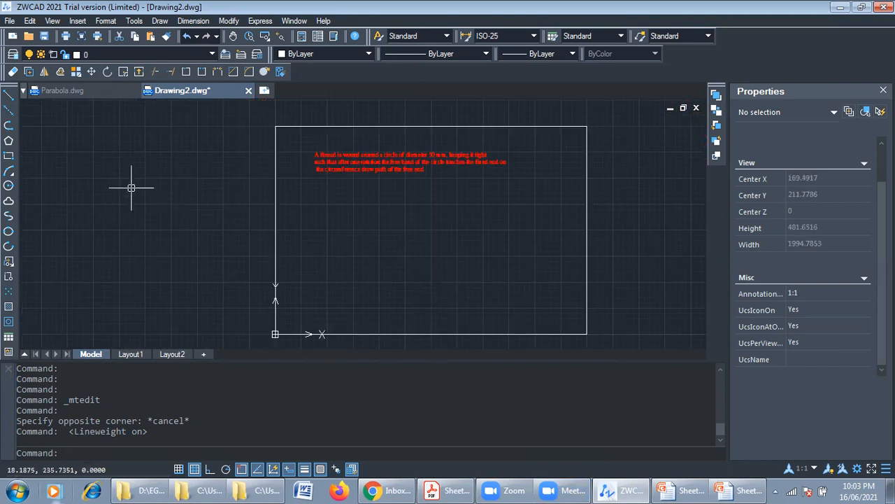
# Step: Draw a circle of diameter 50 mm inside the frame, below the problem text
pyautogui.click(8, 187)
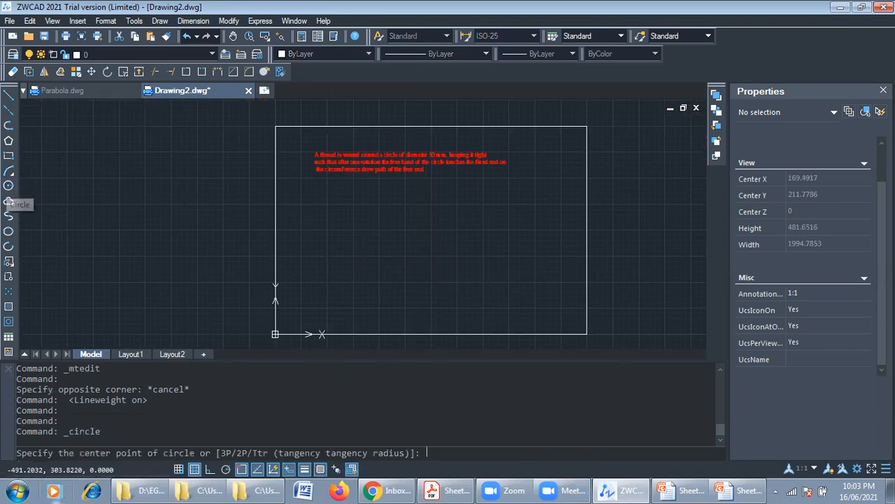
pyautogui.click(389, 276)
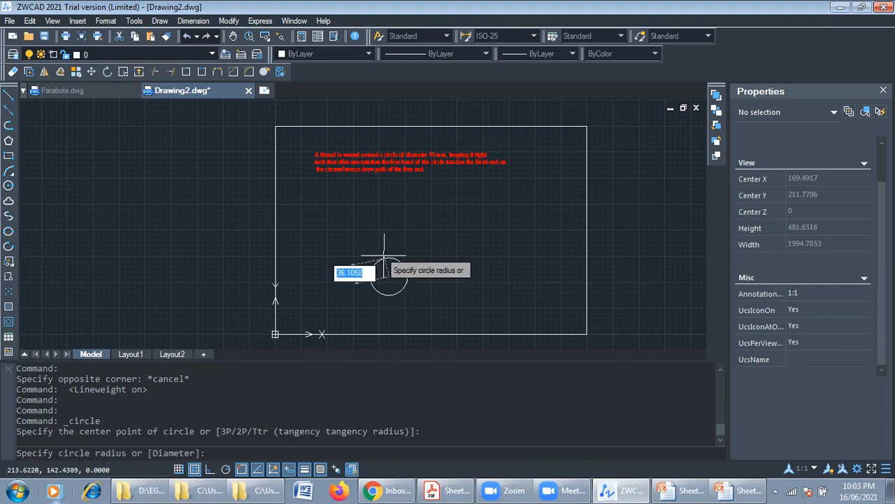
pyautogui.write('d')
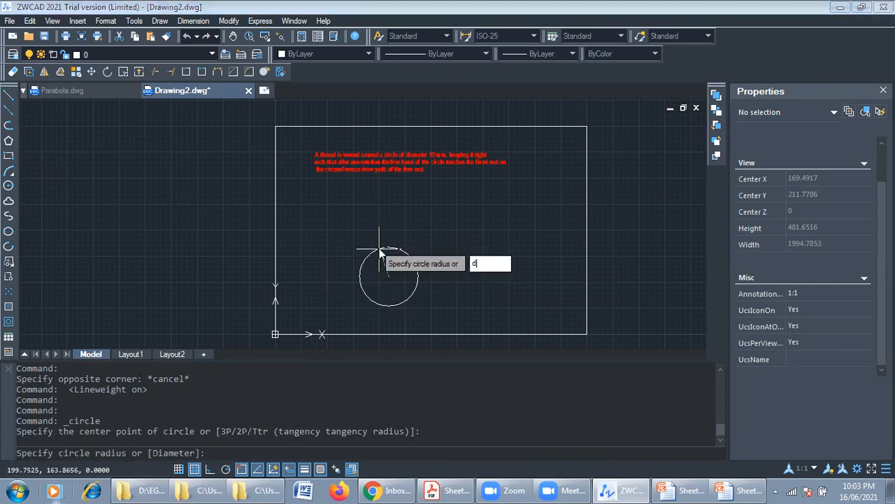
pyautogui.press('Return')
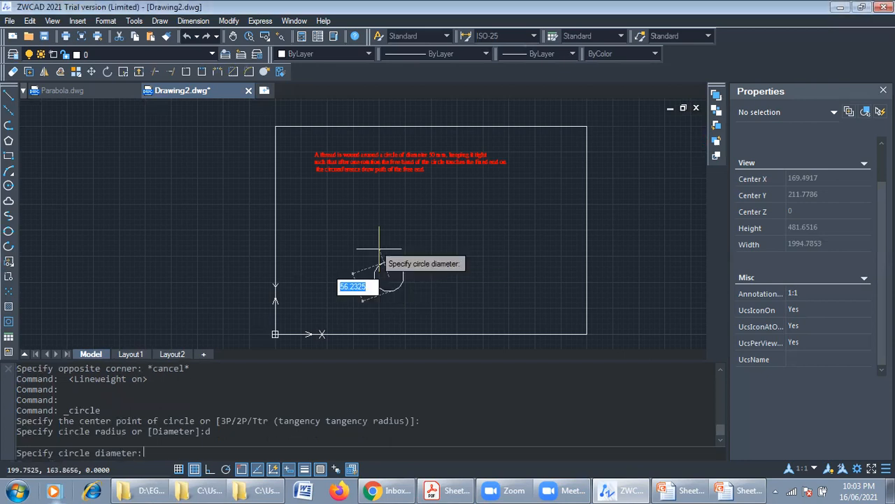
pyautogui.write('50')
pyautogui.press('Return')
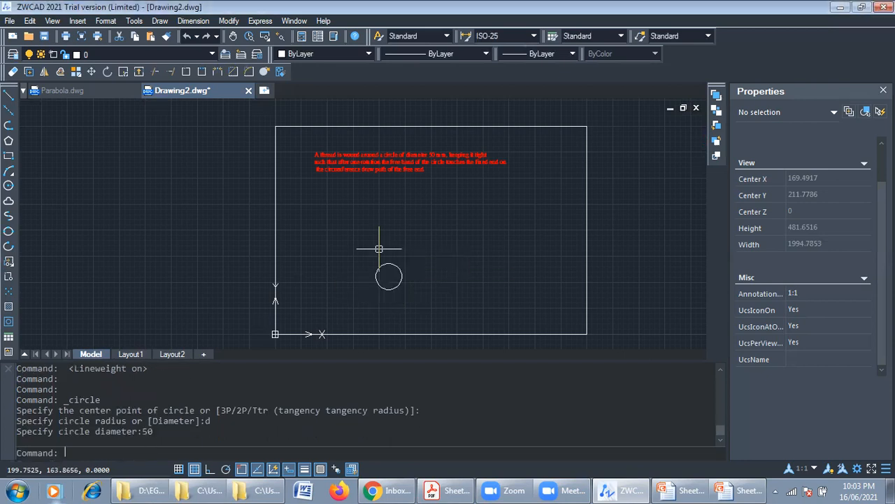
# Step: Draw a horizontal radius line from the circle's centre to its right quadrant point
pyautogui.scroll(3, 392, 265)
pyautogui.moveTo(391, 310); pyautogui.dragTo(366, 248, button='middle')
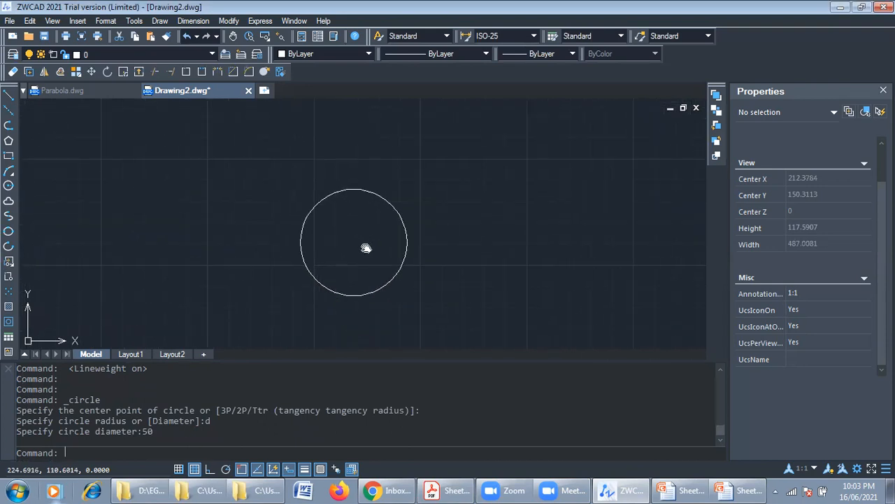
pyautogui.click(8, 93)
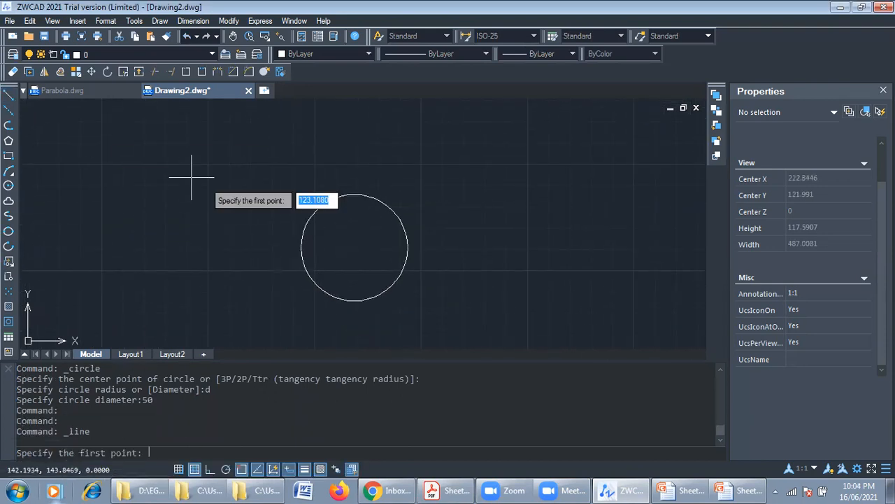
pyautogui.click(354, 247)
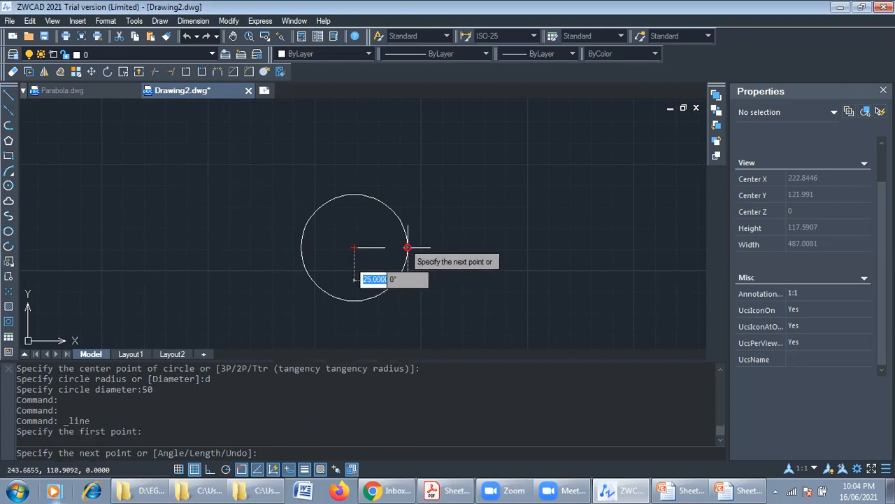
pyautogui.click(408, 247)
pyautogui.press('Return')
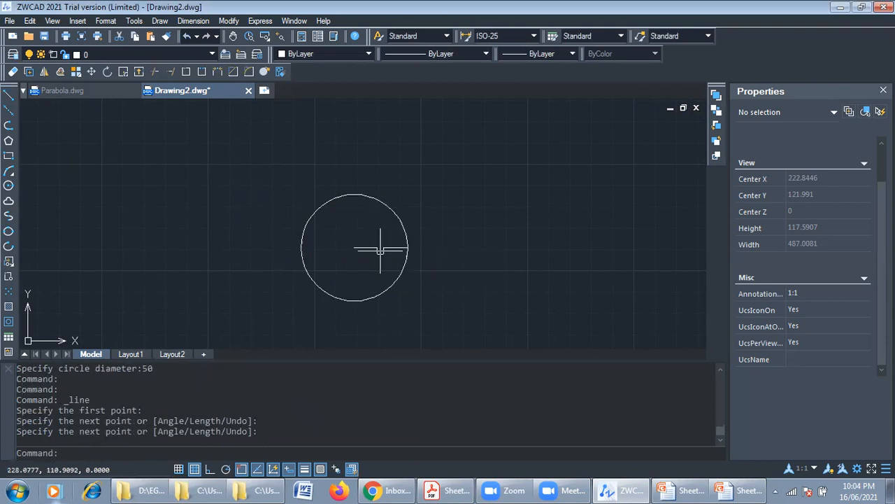
# Step: Create a polar array of the radius line about the circle's centre
pyautogui.click(161, 21)
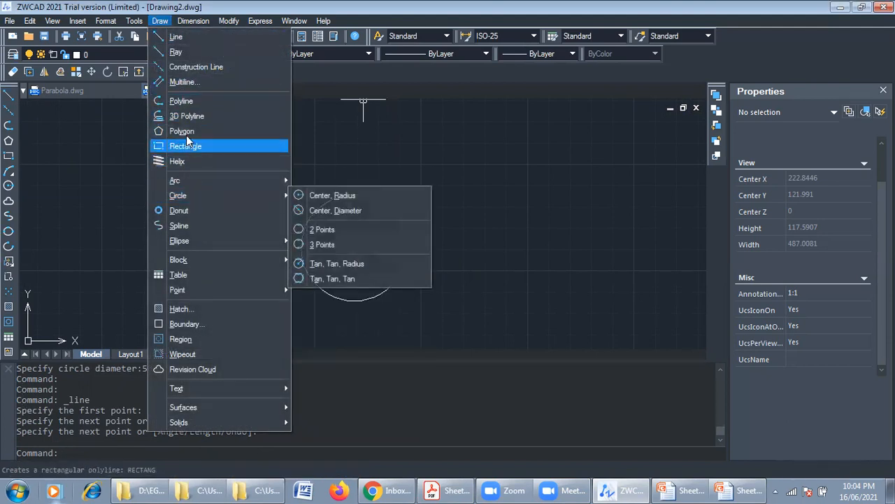
pyautogui.moveTo(228, 21)
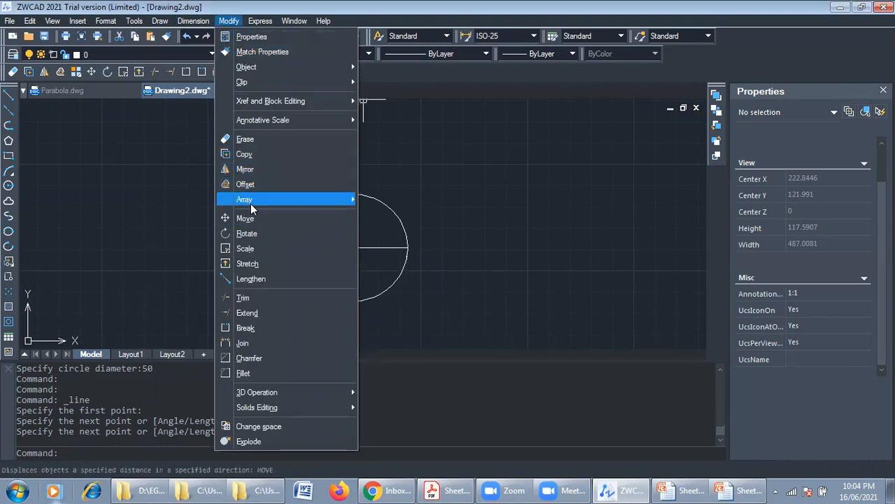
pyautogui.moveTo(251, 201)
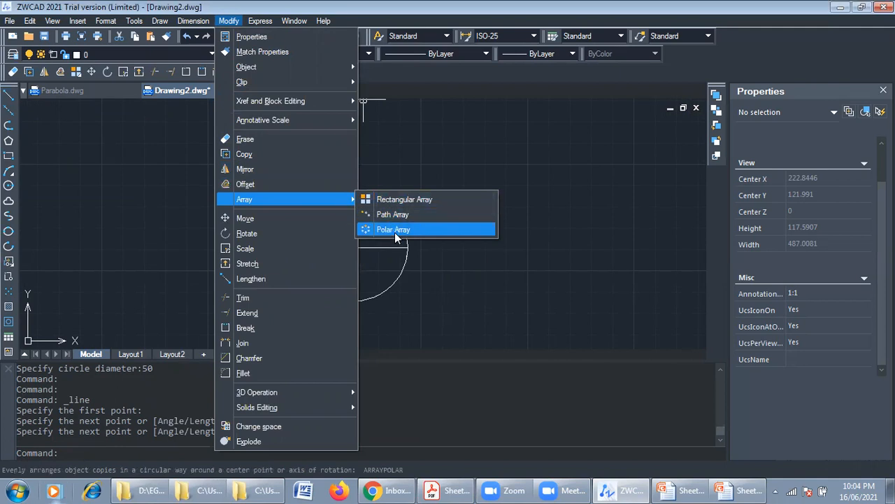
pyautogui.click(395, 233)
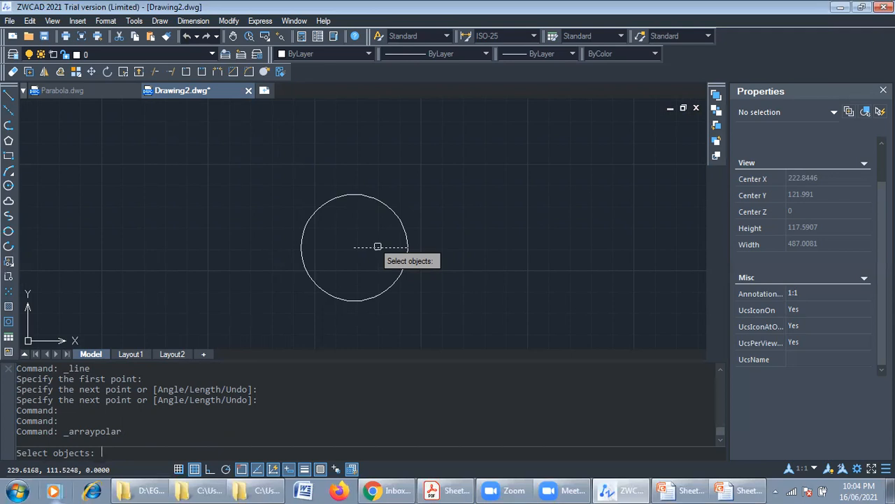
pyautogui.click(377, 246)
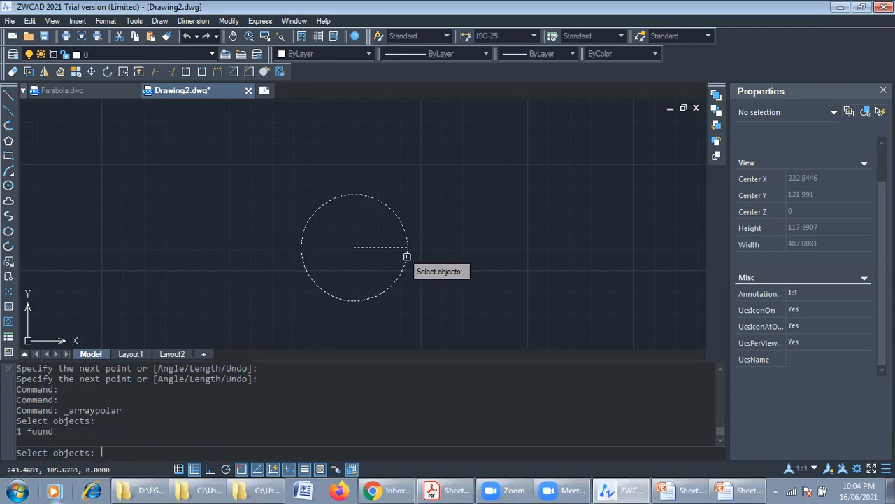
pyautogui.press('Return')
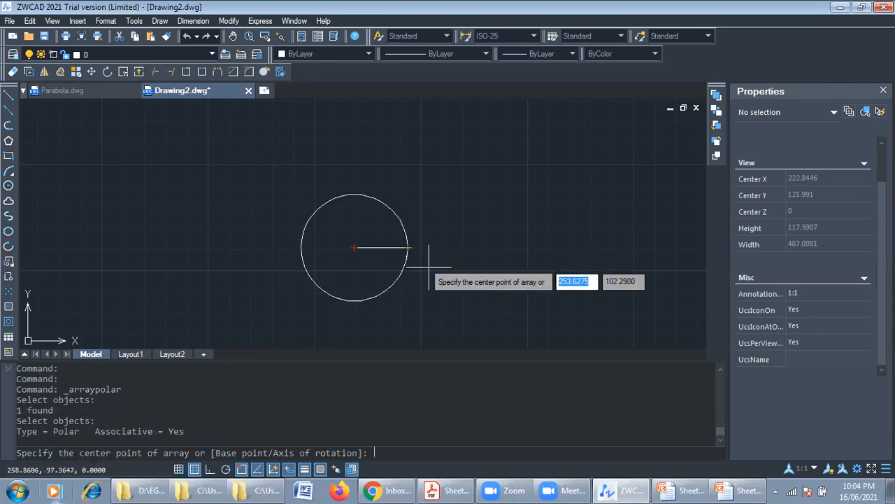
pyautogui.click(355, 247)
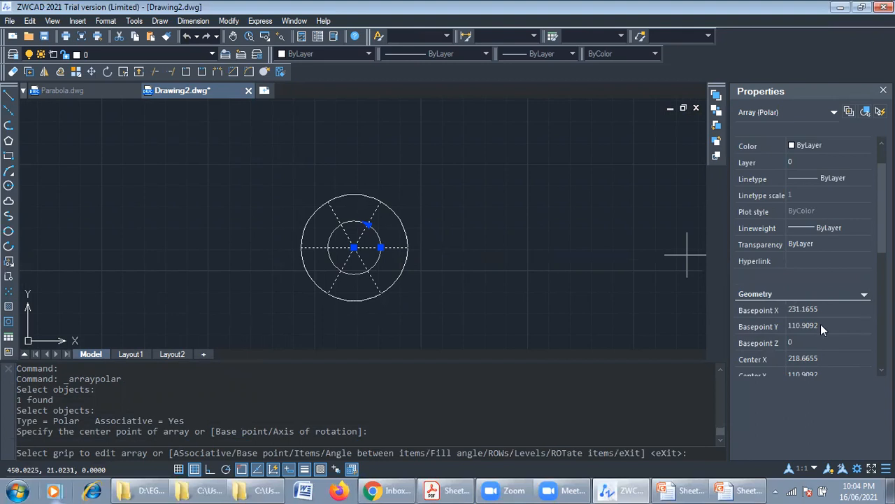
# Step: Widen the Properties palette and leave the array command without moving the array
pyautogui.click(355, 246)
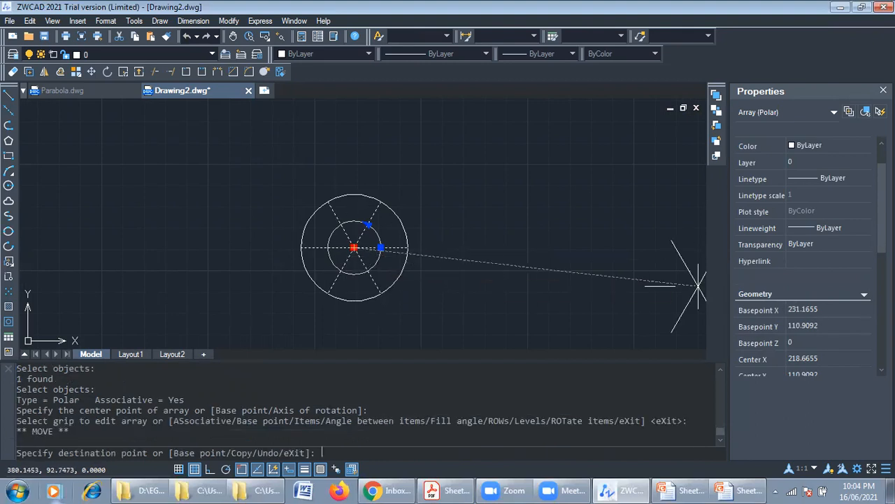
pyautogui.moveTo(881, 278); pyautogui.dragTo(850, 294)
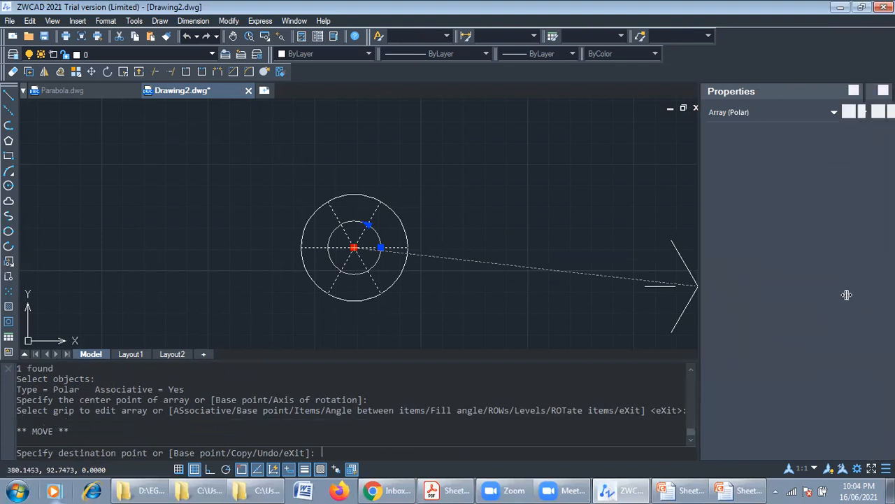
pyautogui.moveTo(881, 236); pyautogui.dragTo(847, 235)
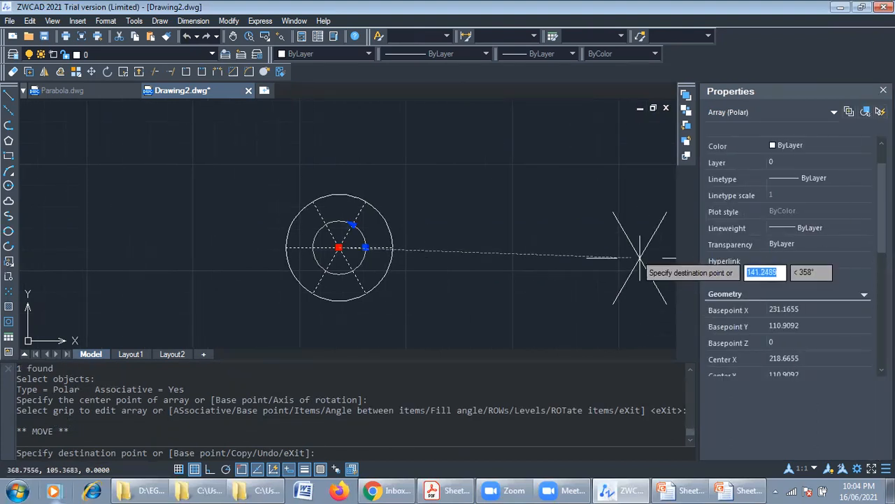
pyautogui.press('Escape')
pyautogui.press('Escape')
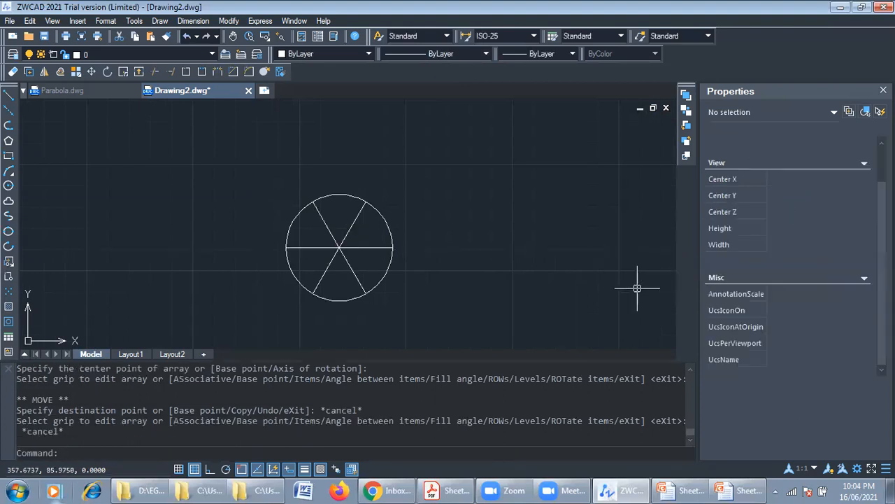
pyautogui.click(353, 260)
pyautogui.click(339, 246)
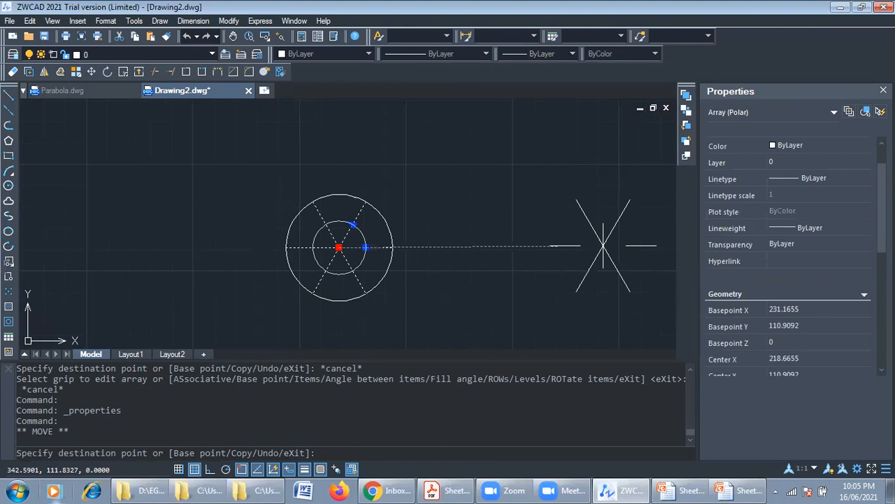
pyautogui.press('Escape')
pyautogui.press('Escape')
# Step: Try setting the radius array's angle between items to 45 and its fill angle to 360
pyautogui.scroll(4, 326, 249)
pyautogui.scroll(-1, 326, 249)
pyautogui.moveTo(326, 249)
pyautogui.mouseDown(button='middle')
pyautogui.moveTo(236, 186)
pyautogui.moveTo(227, 199)
pyautogui.moveTo(248, 233)
pyautogui.mouseUp(button='middle')
pyautogui.scroll(-1, 235, 208)
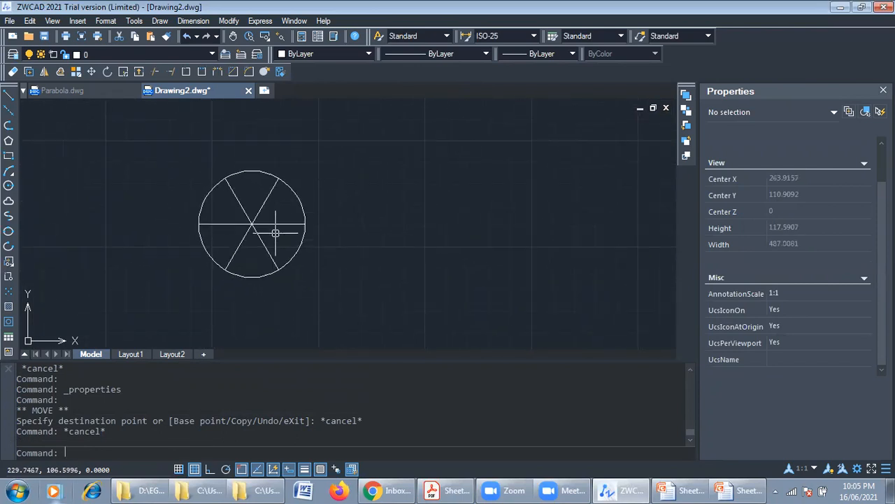
pyautogui.click(256, 224)
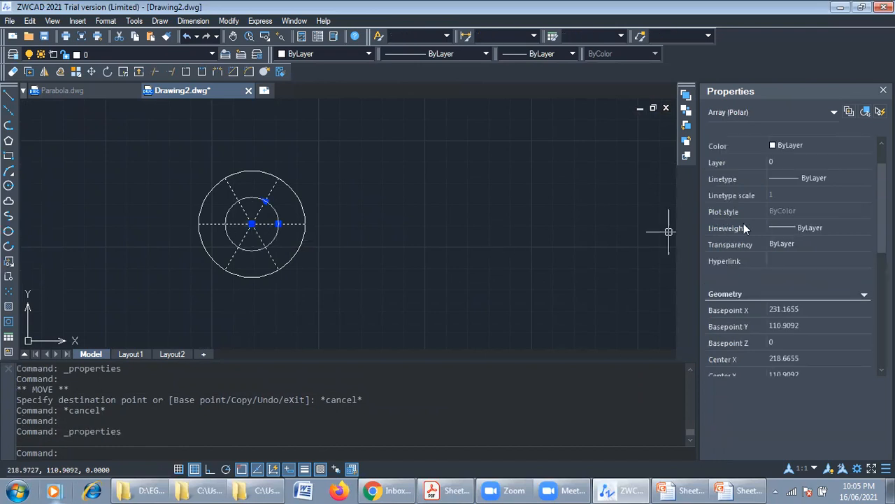
pyautogui.scroll(-5, 789, 256)
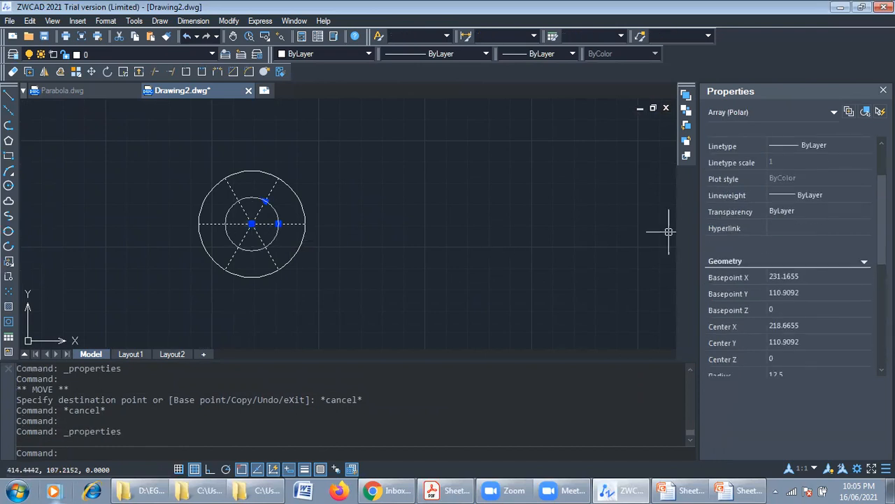
pyautogui.click(774, 310)
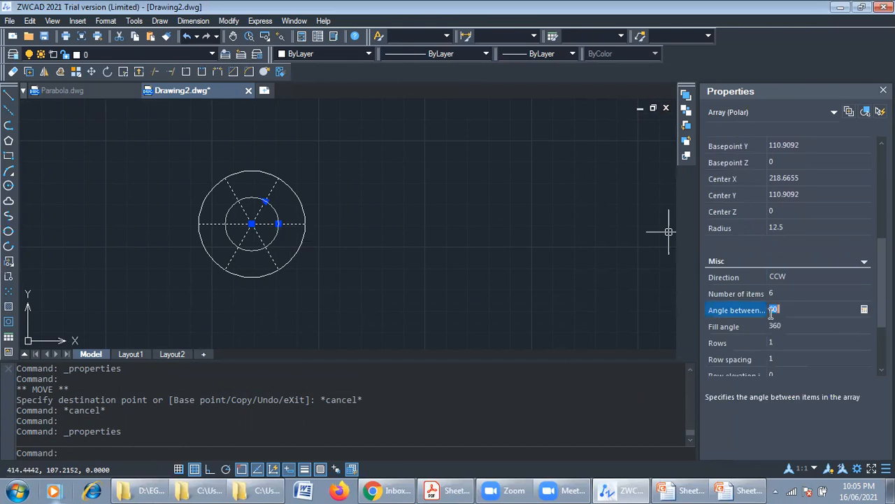
pyautogui.write('45')
pyautogui.press('Tab')
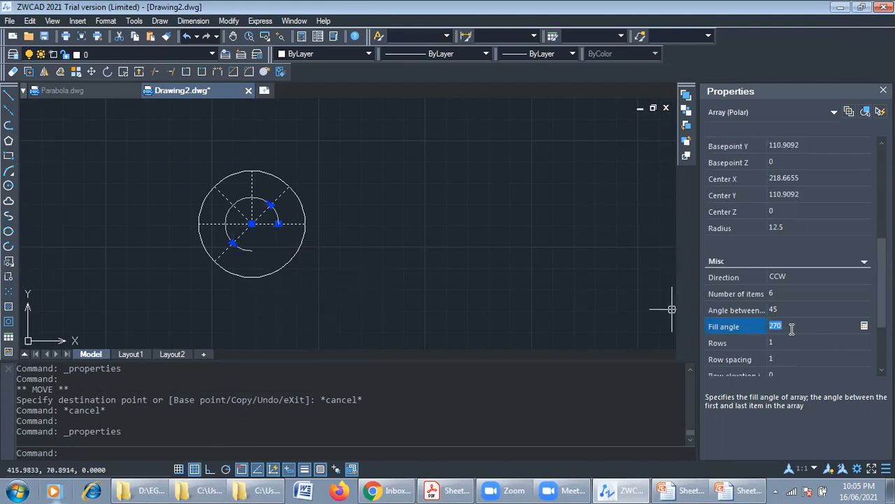
pyautogui.write('360')
pyautogui.press('Tab')
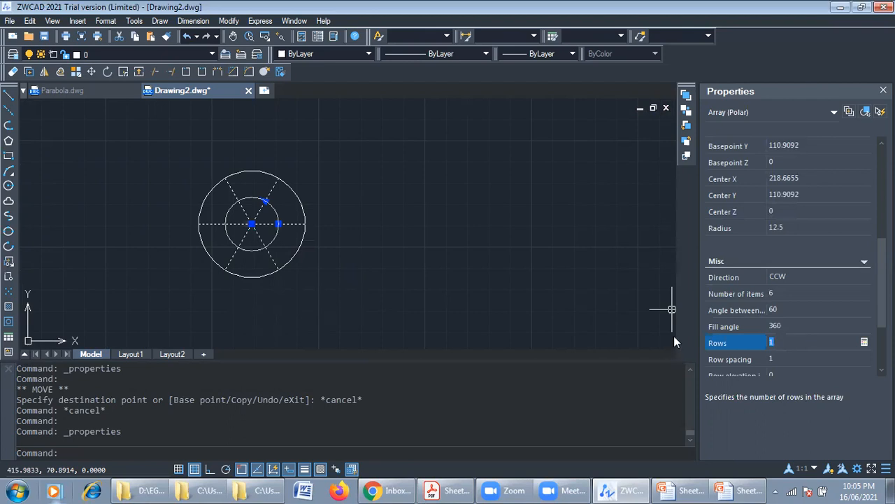
# Step: Set the radius array to 8 items, 45 degrees apart, with a 360-degree fill angle, and deselect it
pyautogui.click(775, 310)
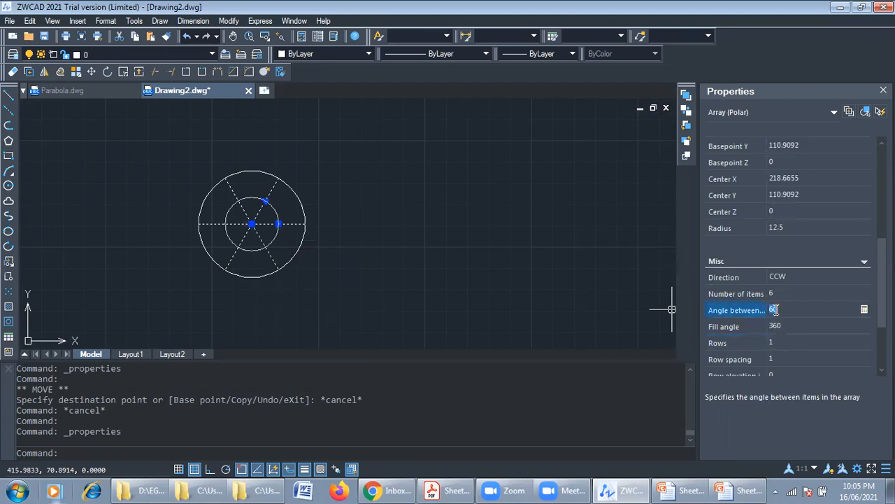
pyautogui.write('45')
pyautogui.press('Tab')
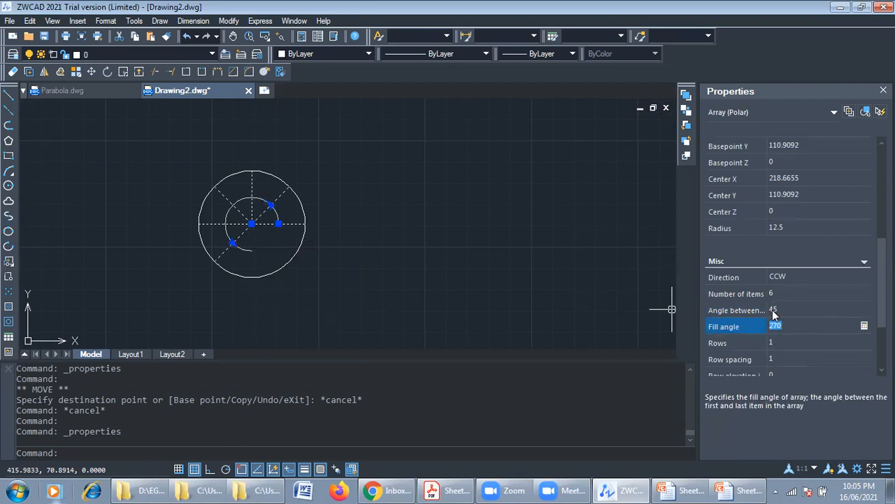
pyautogui.write('360')
pyautogui.click(791, 293)
pyautogui.press('Tab')
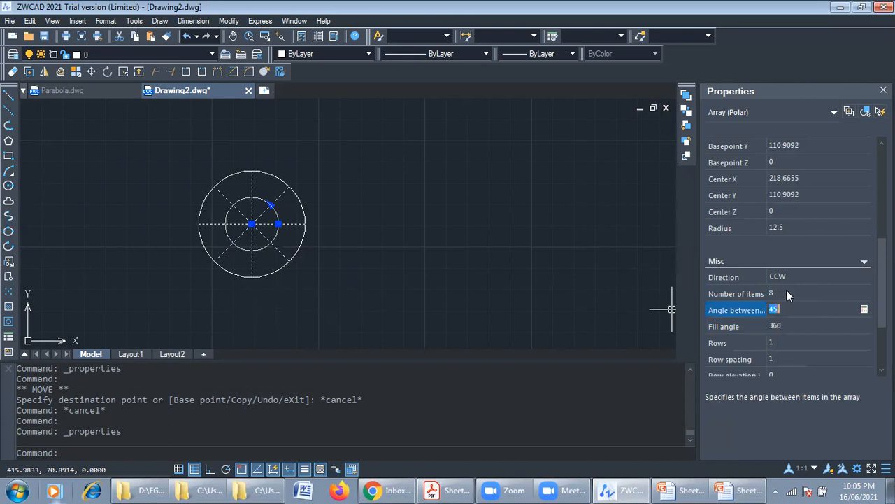
pyautogui.click(427, 300)
pyautogui.press('Escape')
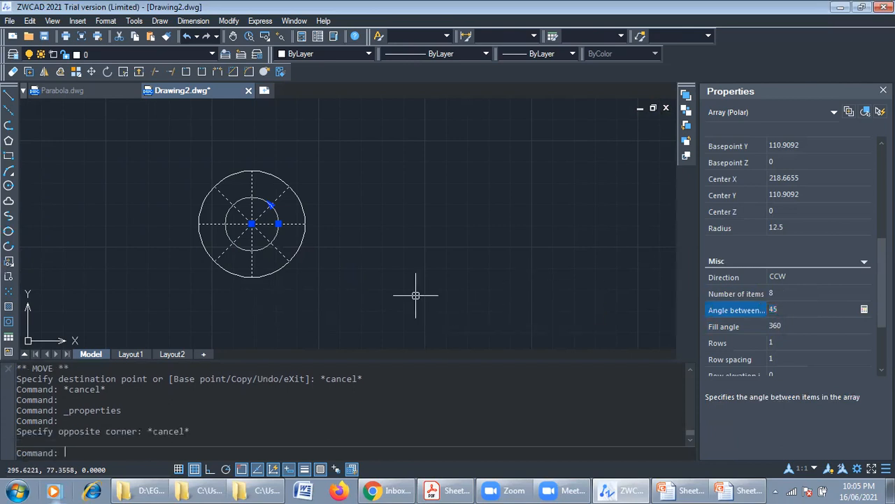
pyautogui.press('Escape')
pyautogui.press('Escape')
pyautogui.moveTo(301, 275); pyautogui.dragTo(334, 254, button='middle')
pyautogui.scroll(5, 302, 197)
pyautogui.scroll(-5, 302, 197)
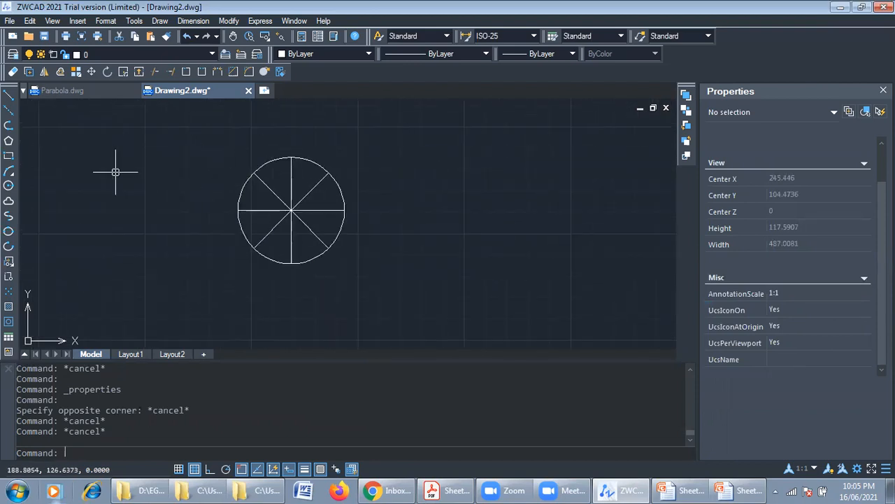
# Step: Draw a horizontal line 157.6 mm long to the right from the circle's lowest point, with Ortho turned on
pyautogui.click(9, 93)
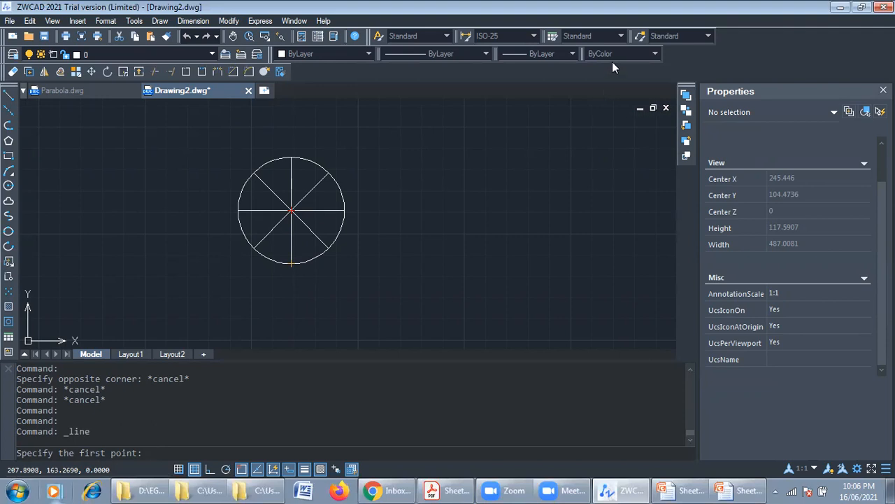
pyautogui.click(8, 100)
pyautogui.click(291, 264)
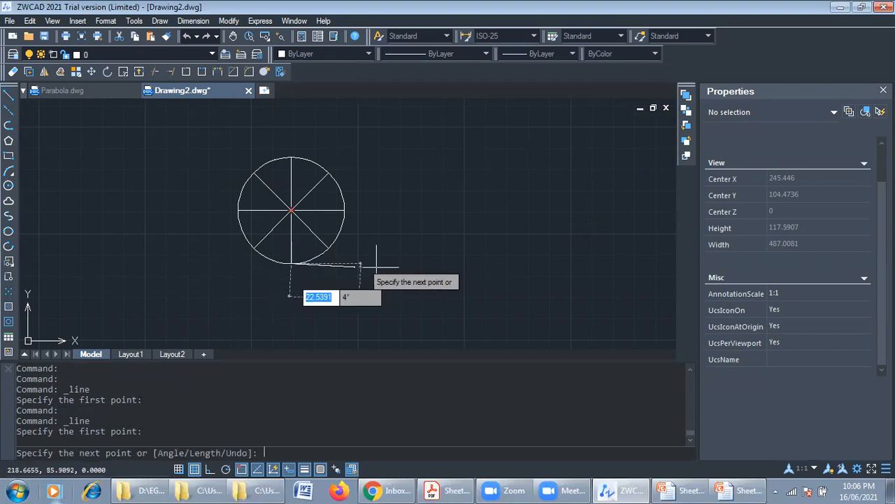
pyautogui.press('F8')
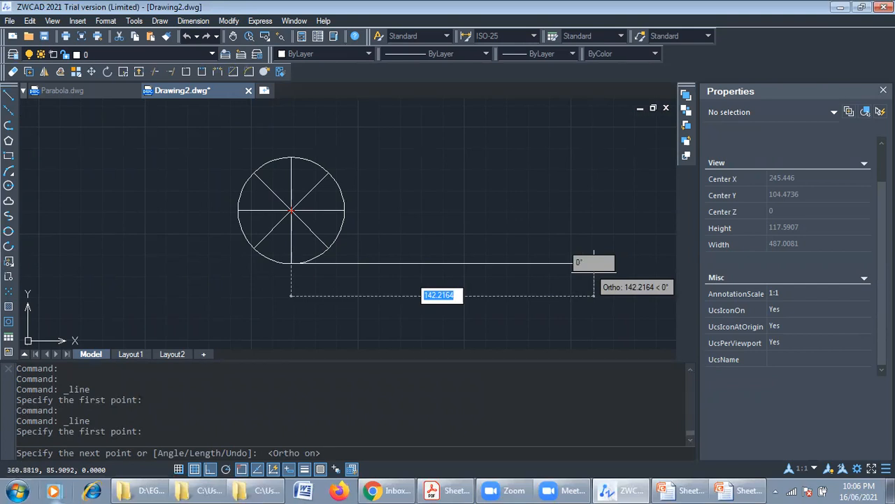
pyautogui.write('157.6')
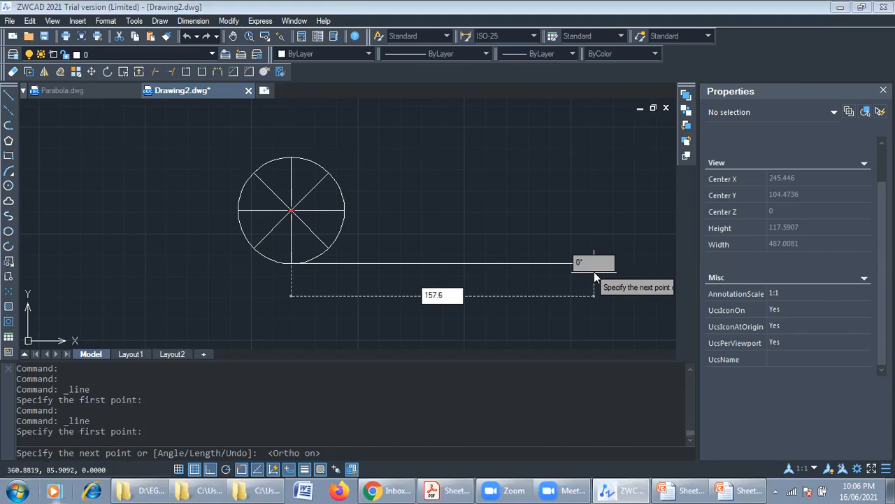
pyautogui.press('Return')
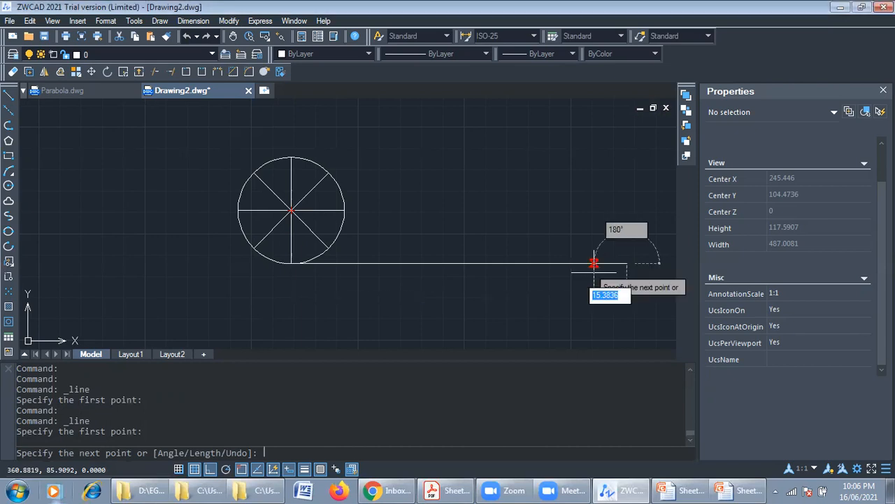
pyautogui.press('Escape')
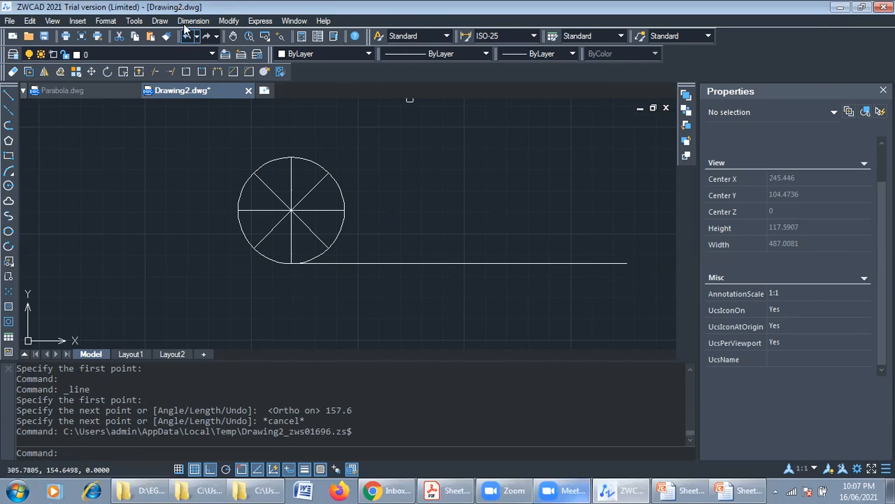
pyautogui.click(227, 21)
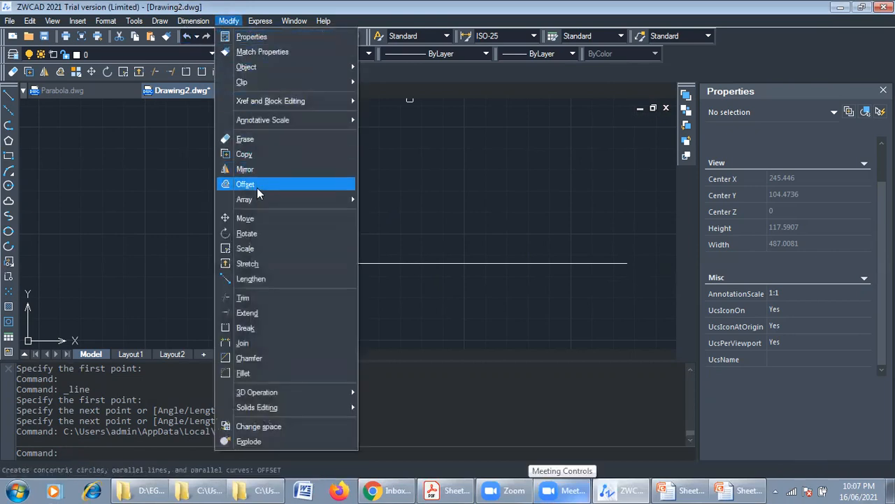
pyautogui.click(414, 266)
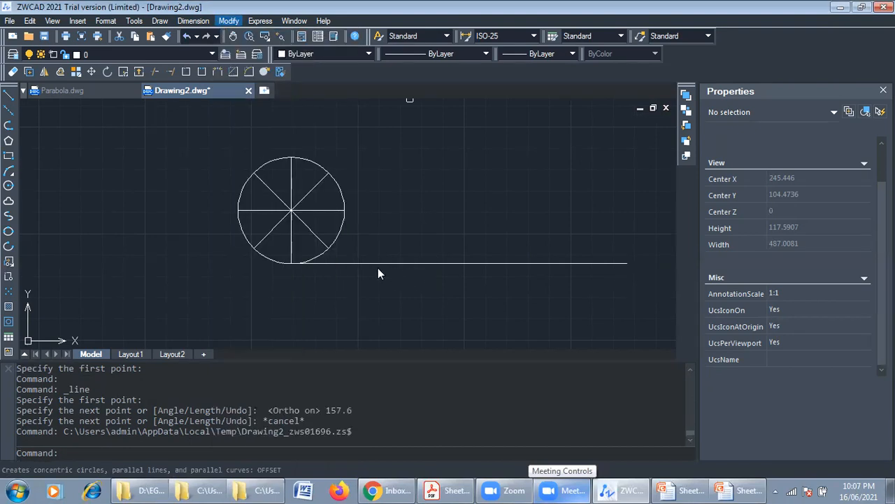
pyautogui.click(414, 264)
pyautogui.press('Escape')
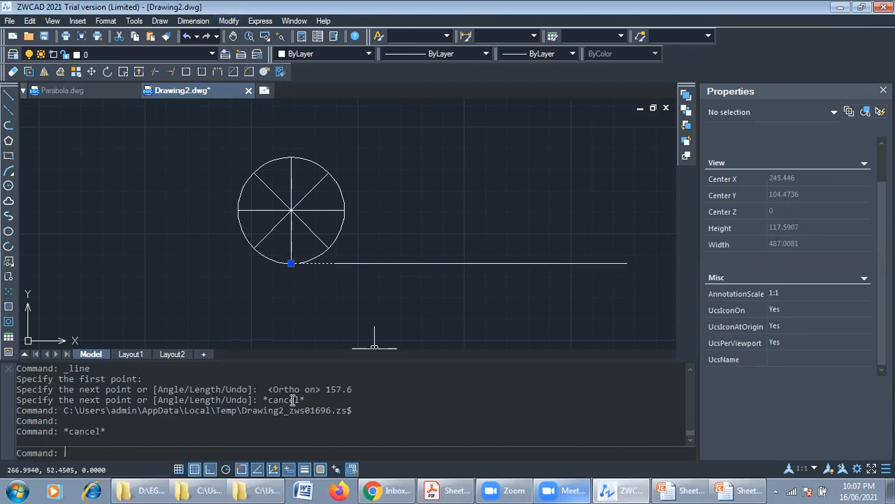
# Step: Divide the horizontal tangent line into 8 equal segments with the Divide command
pyautogui.write('di')
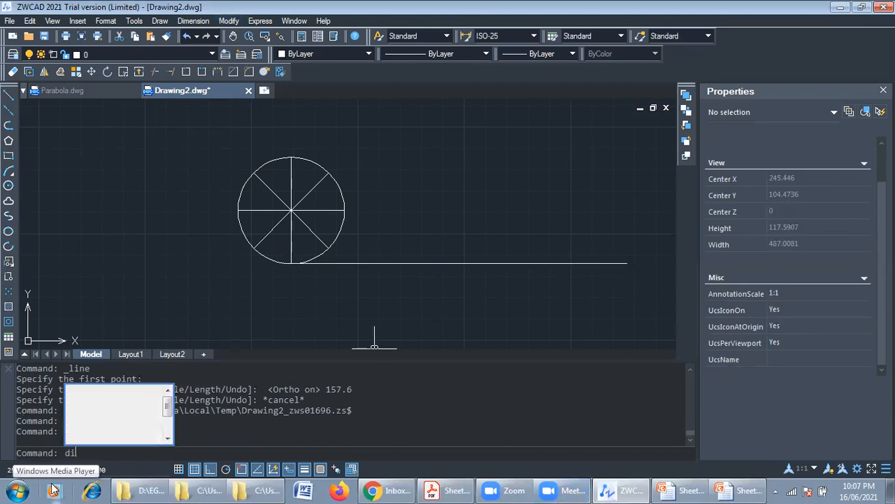
pyautogui.write('vide')
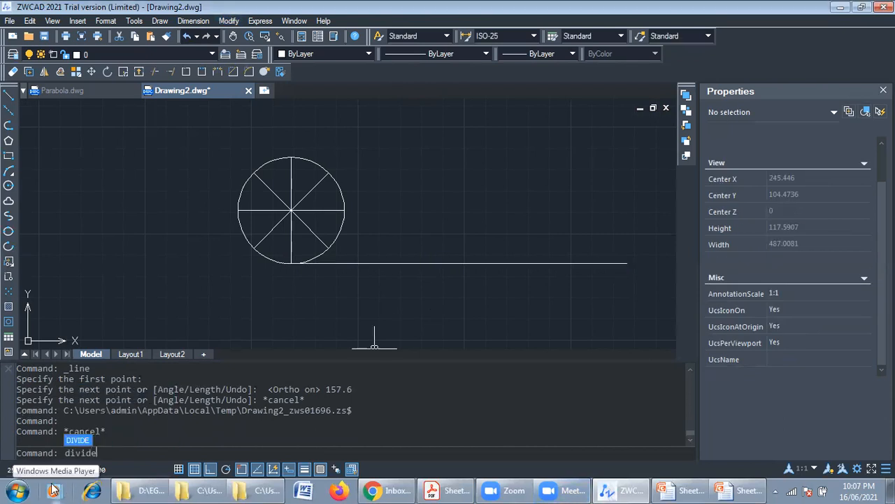
pyautogui.press('Return')
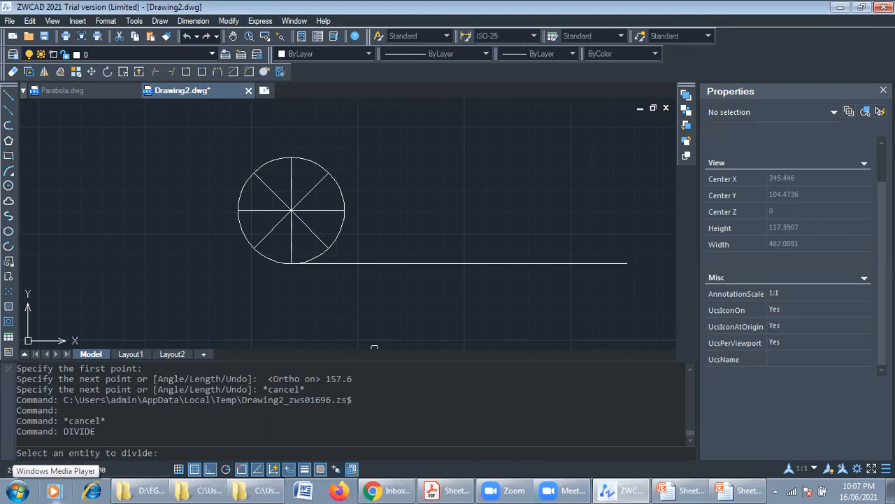
pyautogui.click(352, 263)
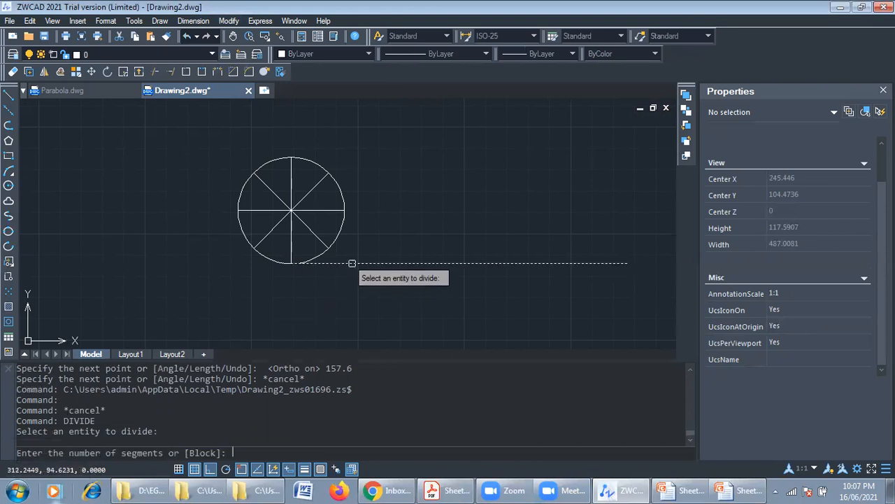
pyautogui.write('8')
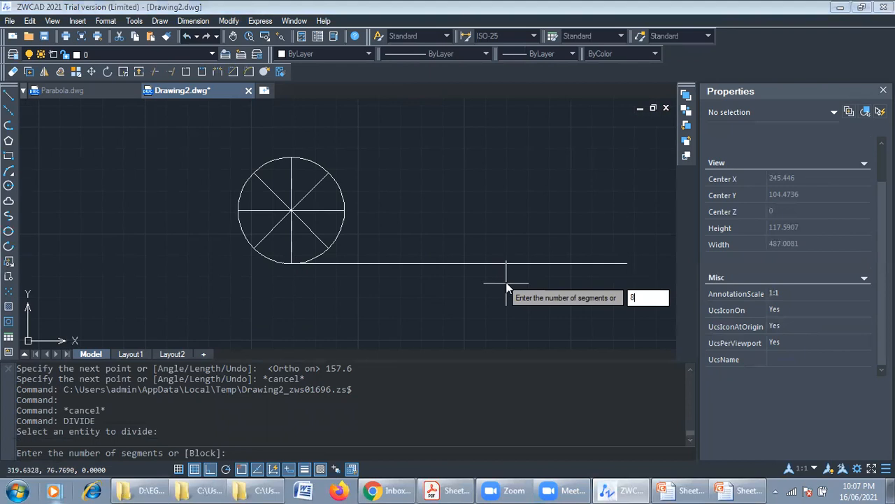
pyautogui.press('Return')
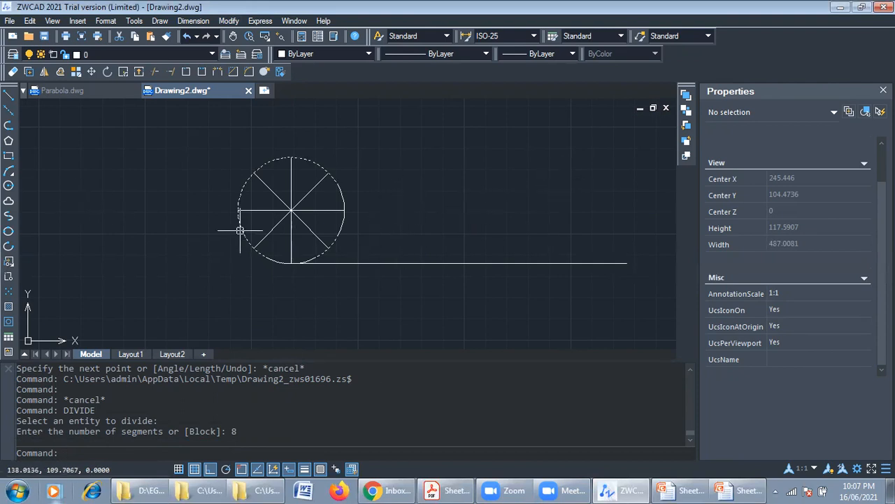
# Step: Draw a 5 mm vertical tick upward from the free right end of the tangent line
pyautogui.click(9, 98)
pyautogui.click(626, 263)
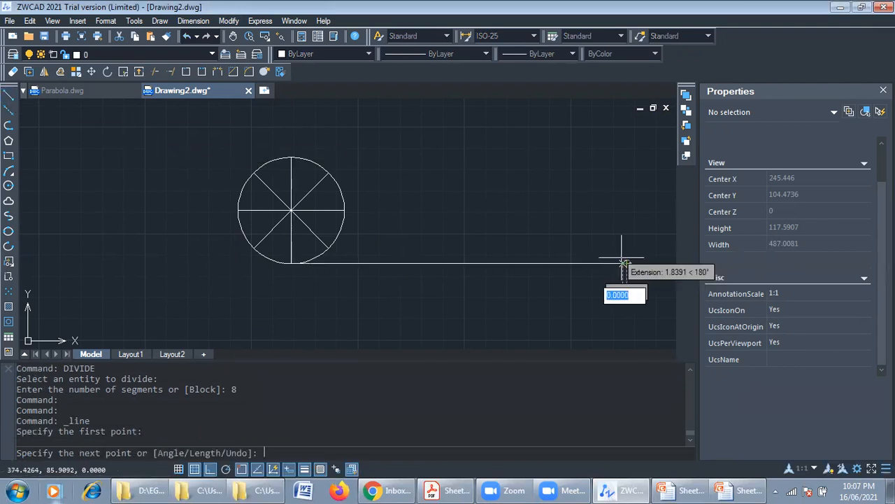
pyautogui.write('5')
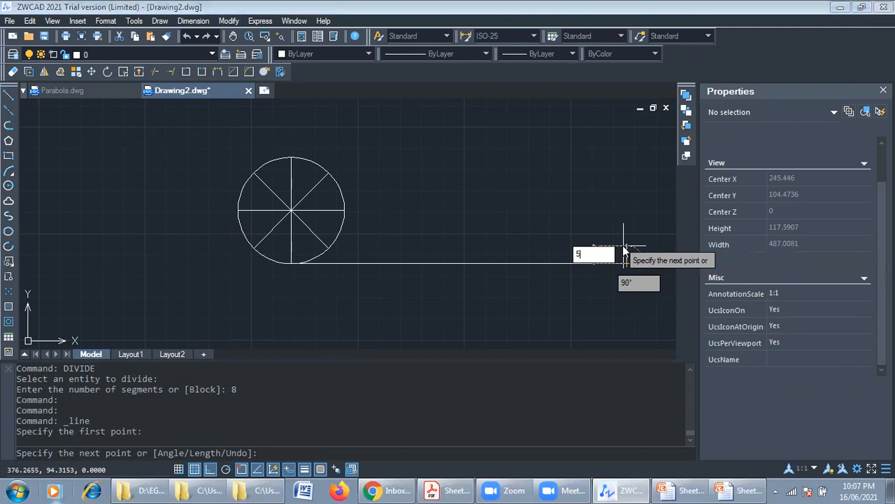
pyautogui.press('Return')
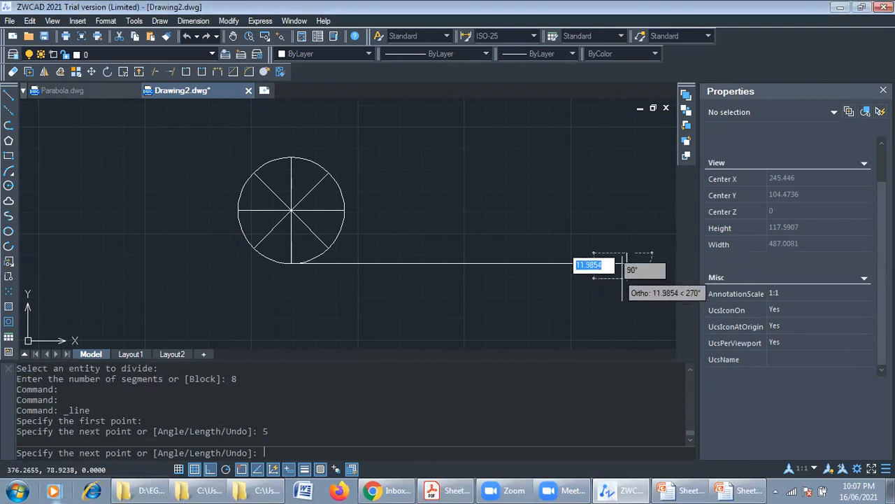
pyautogui.press('Escape')
# Step: Draw a 5 mm upward tick at the first division point from the tangent line's free end
pyautogui.rightClick(570, 280)
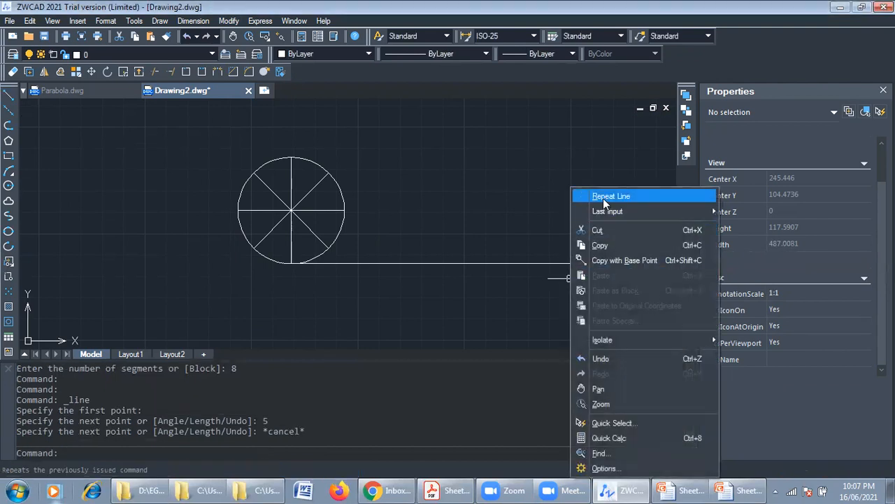
pyautogui.click(600, 195)
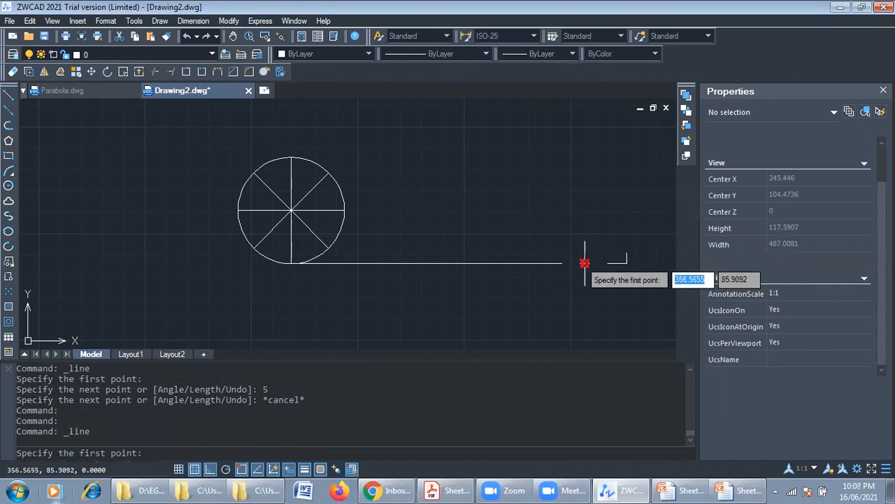
pyautogui.click(585, 260)
pyautogui.write('5')
pyautogui.press('Return')
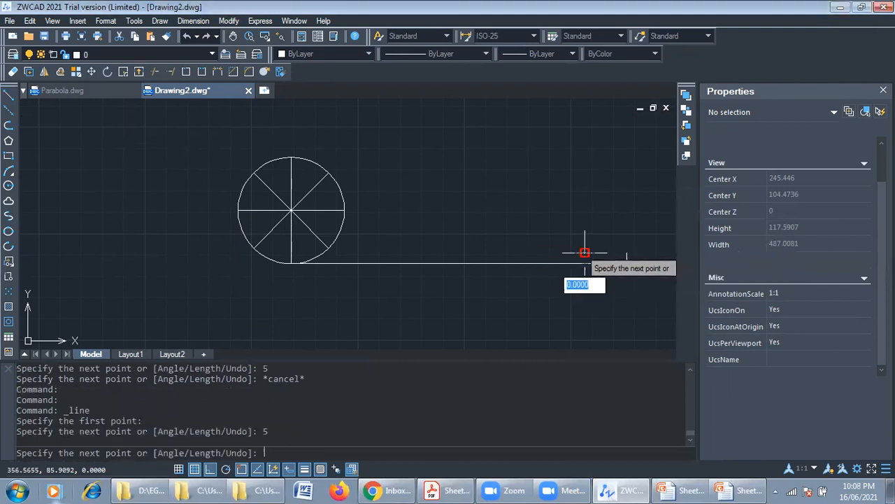
pyautogui.press('Return')
# Step: Draw a 5 mm upward tick at the second division point from the tangent line's free end
pyautogui.rightClick(532, 242)
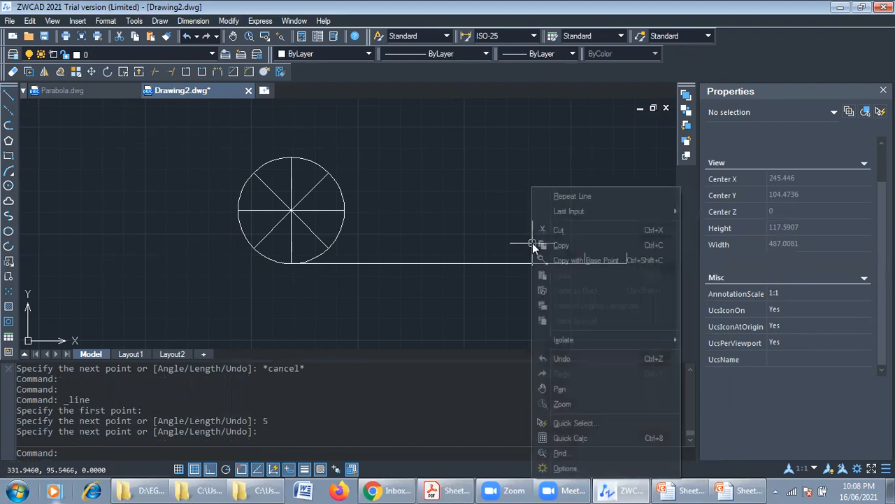
pyautogui.click(560, 196)
pyautogui.click(543, 260)
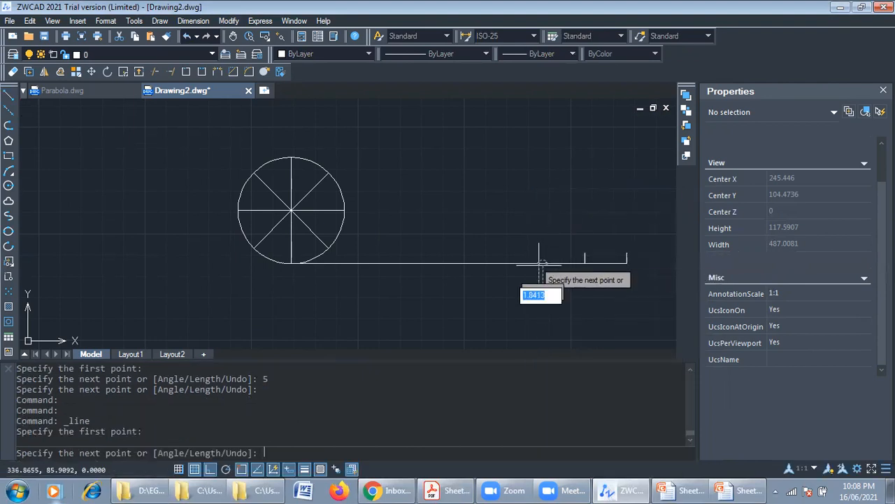
pyautogui.write('5')
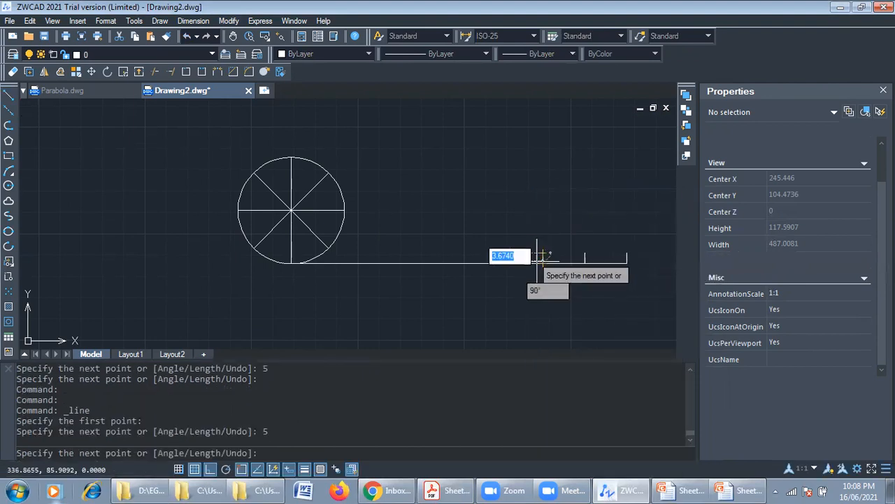
pyautogui.press('Return')
pyautogui.press('Return')
# Step: Draw a 5 mm upward tick at the third division point from the tangent line's free end
pyautogui.rightClick(543, 216)
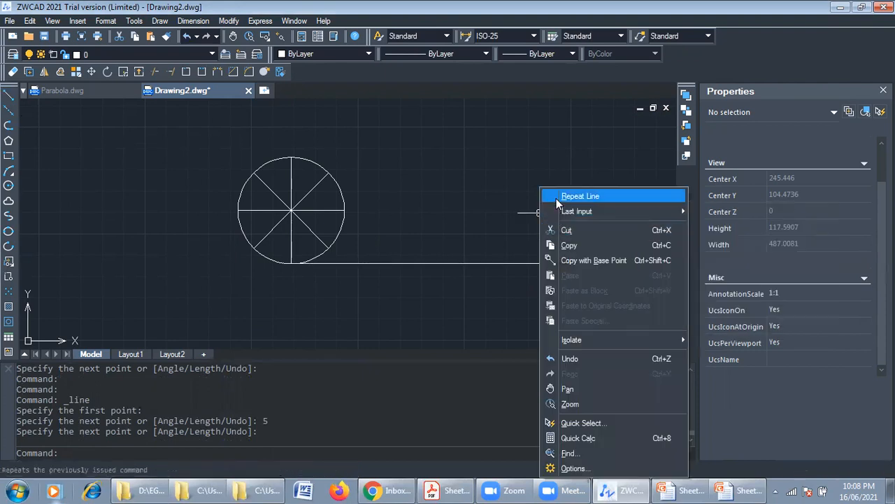
pyautogui.click(556, 196)
pyautogui.click(501, 263)
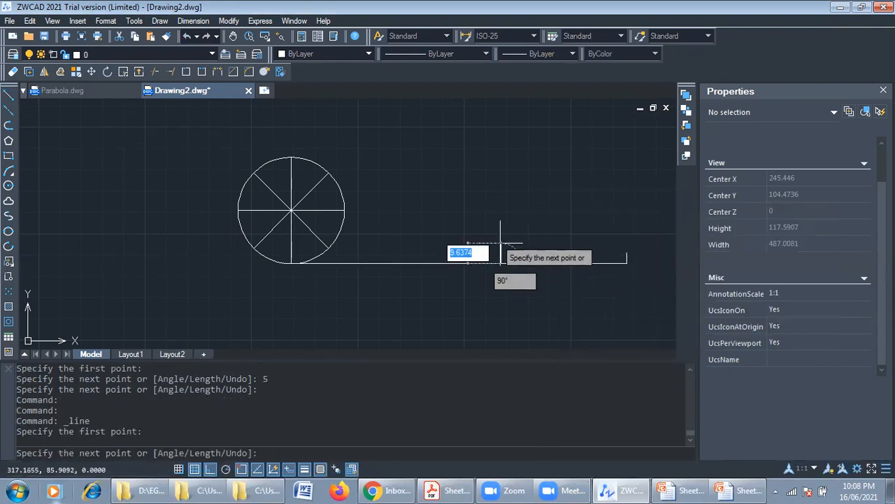
pyautogui.write('5')
pyautogui.press('Return')
pyautogui.press('Return')
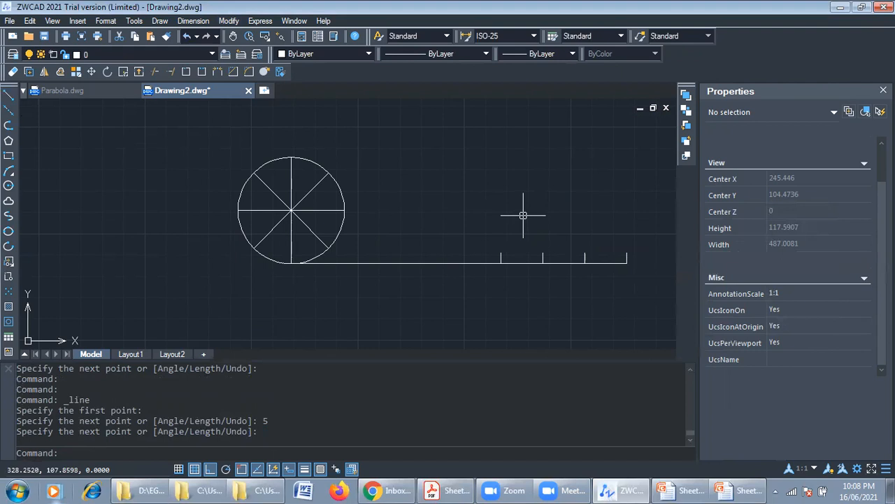
# Step: Draw a 5 mm upward tick at the tangent line's midpoint, the fourth division point from its free end
pyautogui.rightClick(524, 189)
pyautogui.click(544, 199)
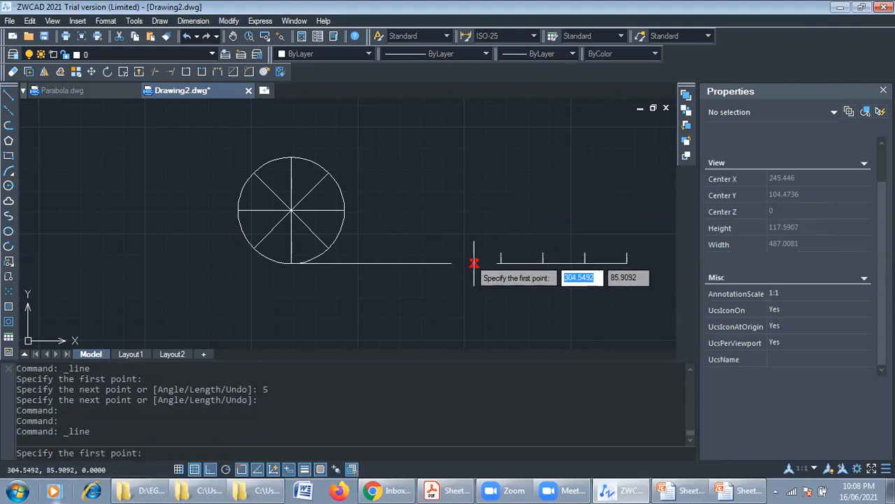
pyautogui.click(458, 262)
pyautogui.write('53')
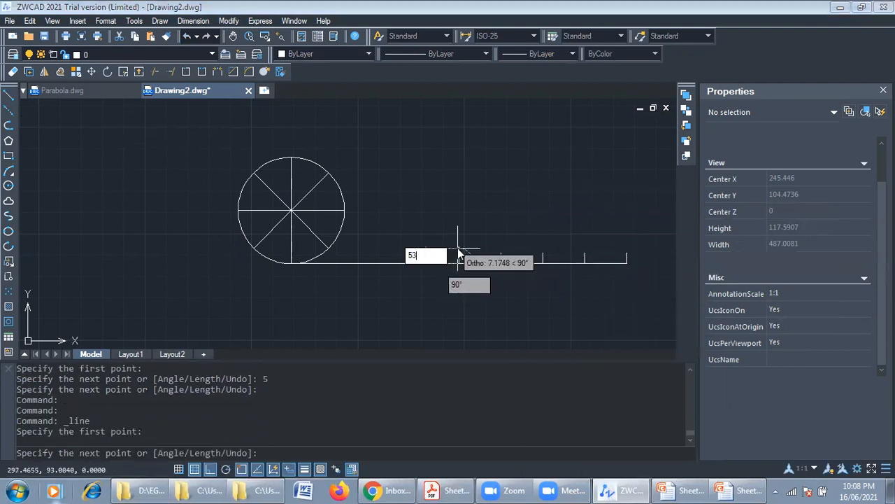
pyautogui.press('Return')
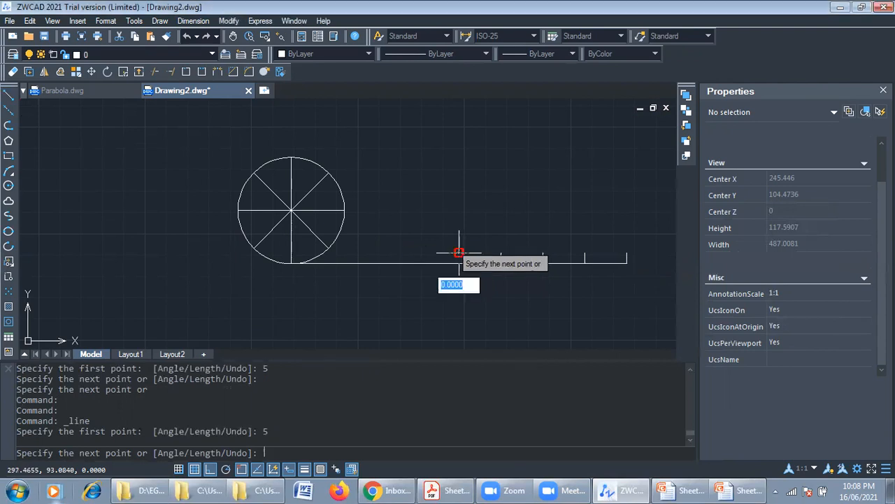
pyautogui.press('Return')
# Step: Draw a 5 mm upward tick at the fifth division point from the tangent line's free end
pyautogui.rightClick(445, 225)
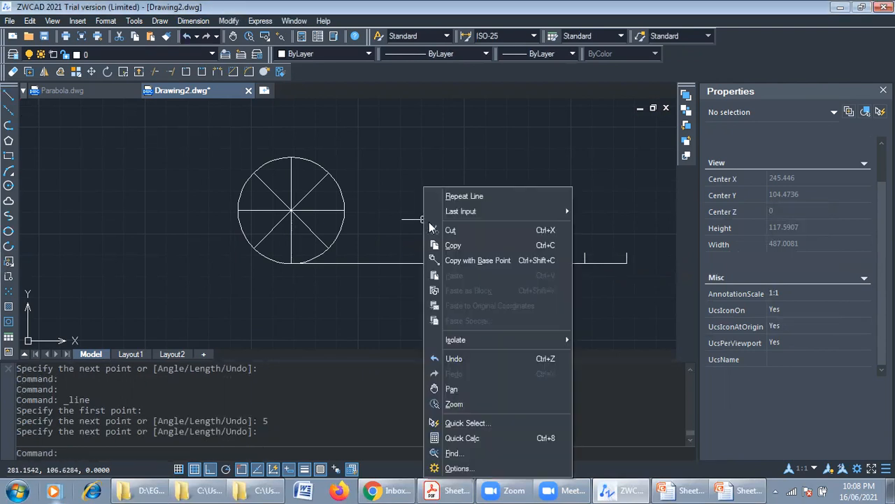
pyautogui.click(441, 194)
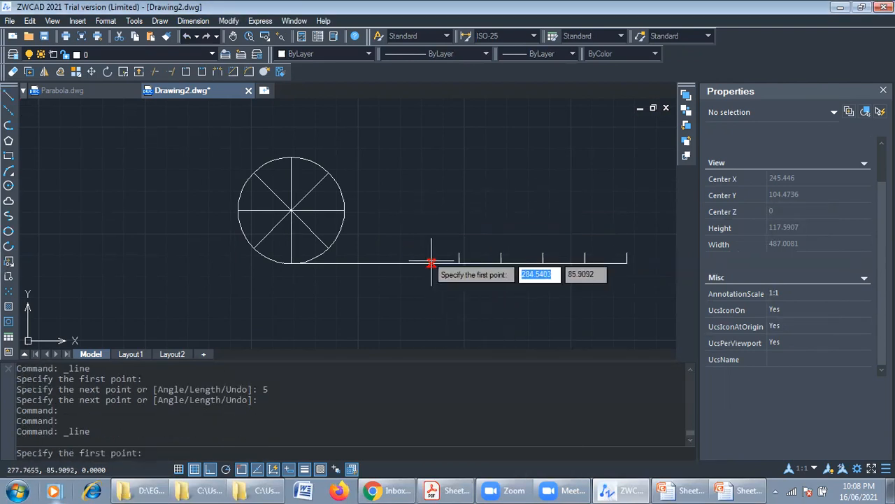
pyautogui.click(418, 263)
pyautogui.write('5')
pyautogui.press('Return')
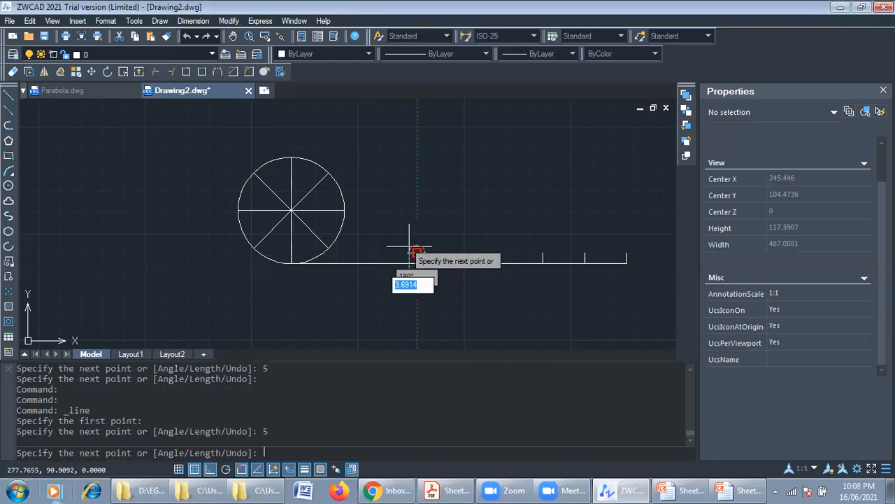
pyautogui.press('Return')
# Step: Draw a 5 mm upward tick at the sixth division point from the tangent line's free end
pyautogui.rightClick(429, 187)
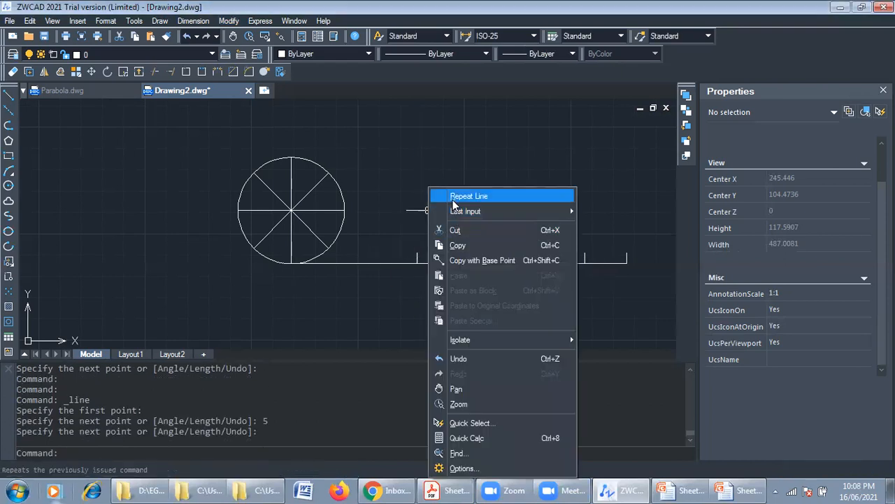
pyautogui.click(454, 197)
pyautogui.click(374, 261)
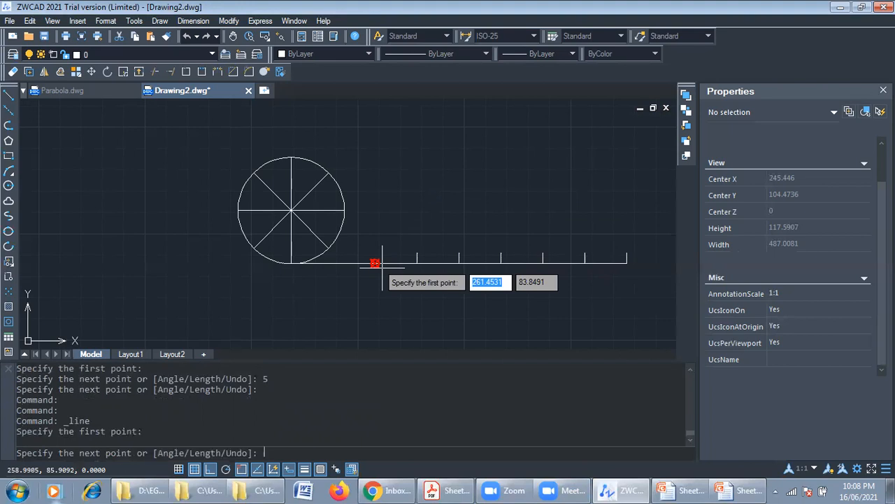
pyautogui.write('5')
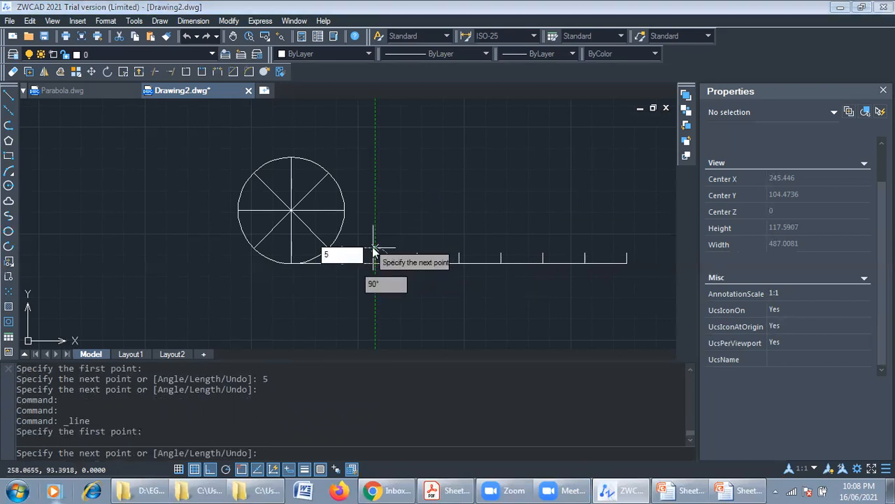
pyautogui.press('Return')
pyautogui.press('Return')
# Step: Draw a 5 mm upward tick at the seventh division point from the tangent line's free end
pyautogui.rightClick(396, 225)
pyautogui.click(406, 194)
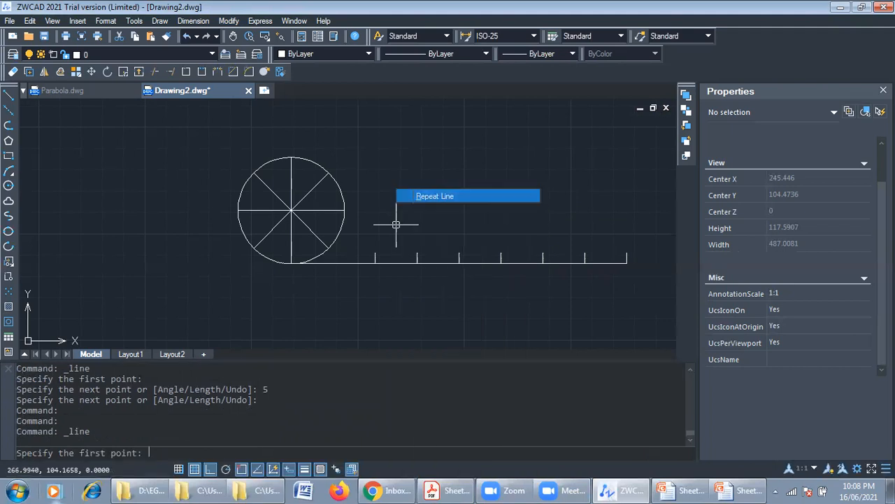
pyautogui.click(333, 263)
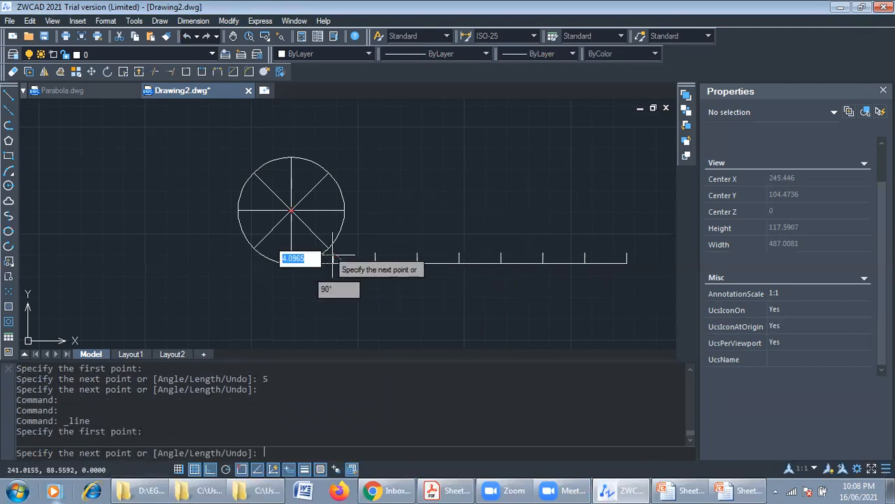
pyautogui.write('5')
pyautogui.press('Return')
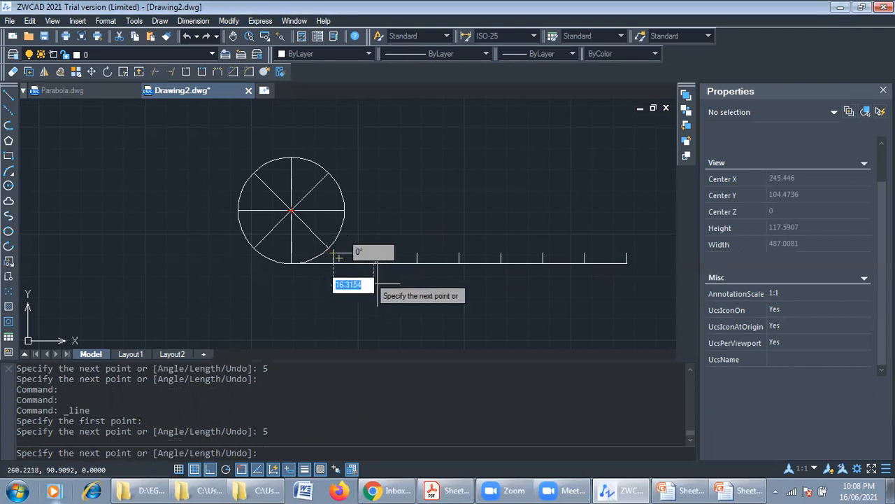
pyautogui.press('Escape')
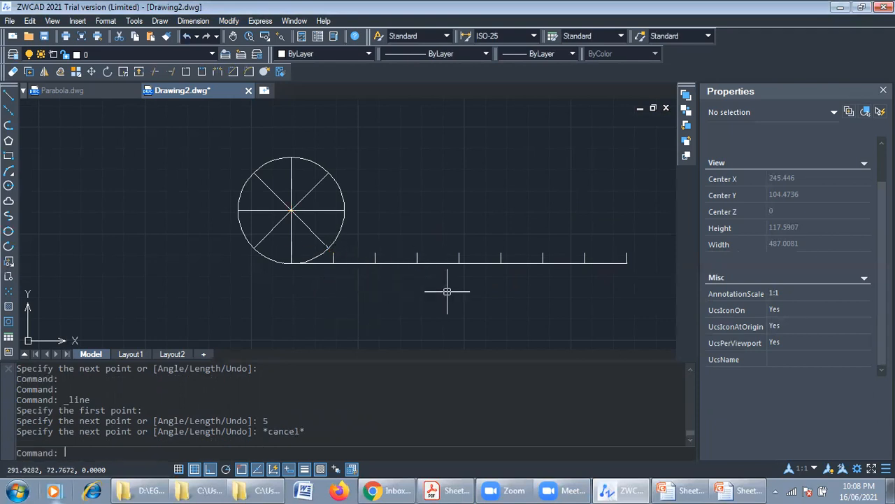
# Step: Polar-array the divided tangent line, its ticks and the divided circle around the circle's centre, keeping the default six items
pyautogui.scroll(-2, 447, 291)
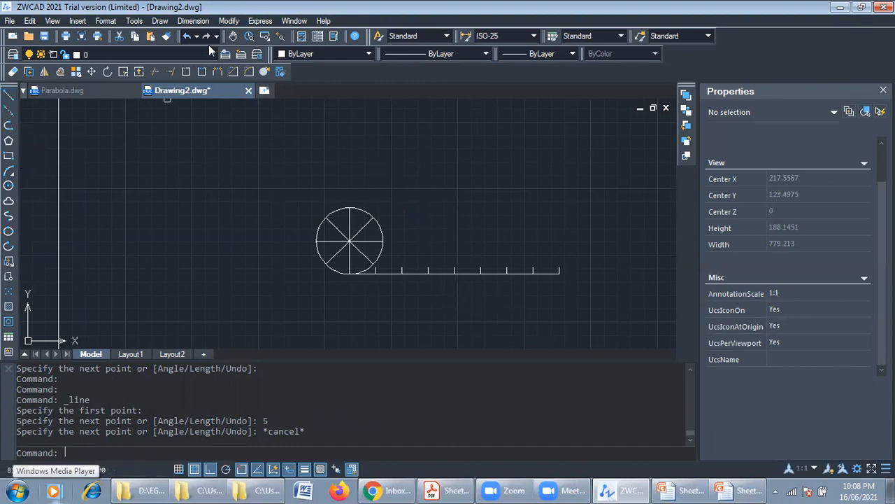
pyautogui.click(228, 21)
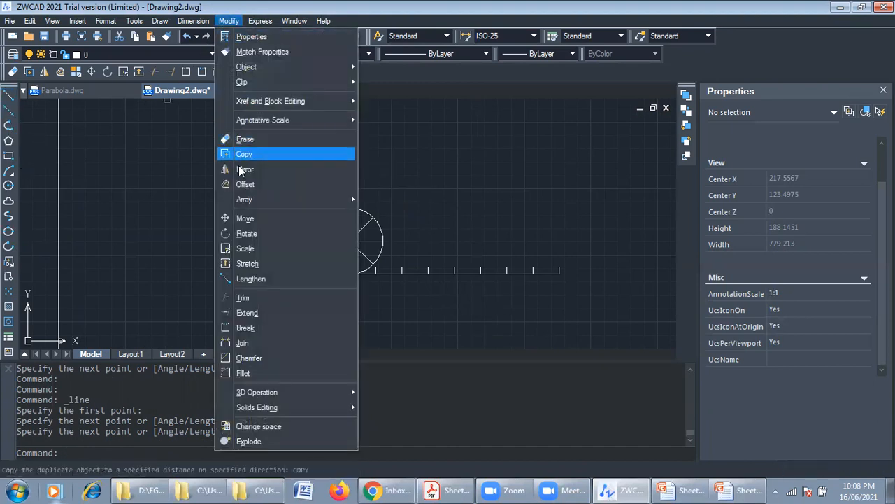
pyautogui.moveTo(249, 203)
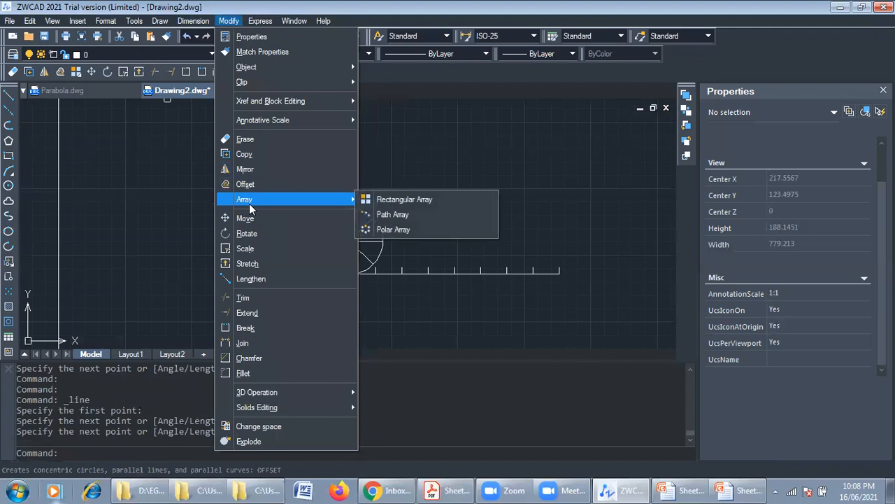
pyautogui.click(386, 239)
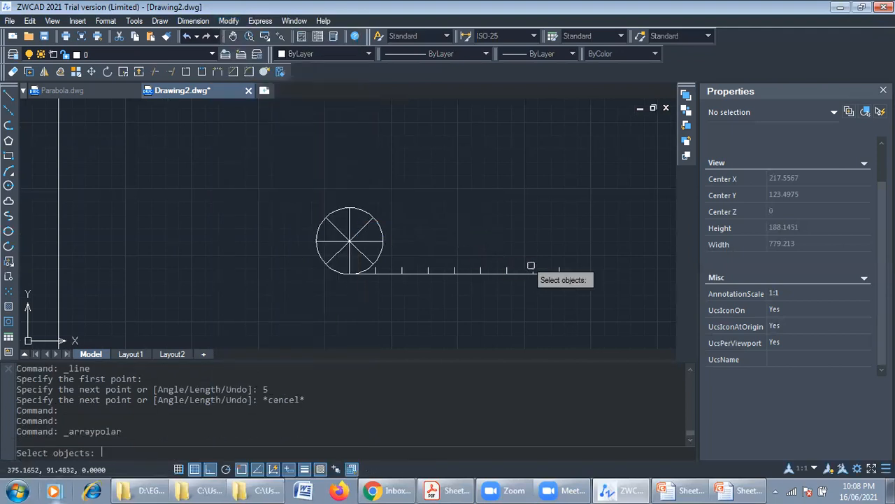
pyautogui.click(591, 267)
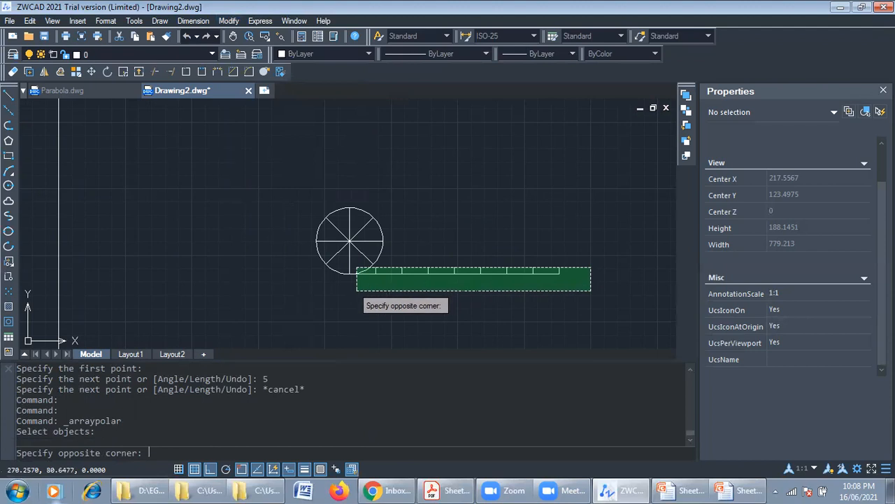
pyautogui.click(354, 291)
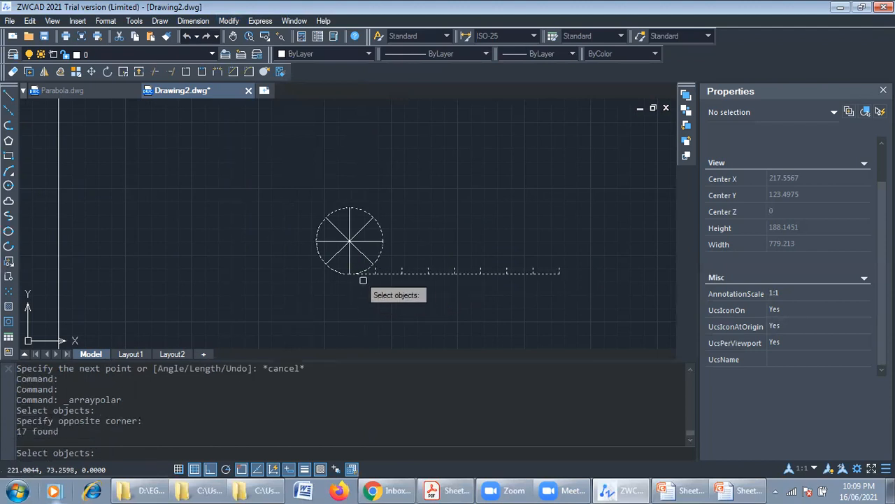
pyautogui.press('Return')
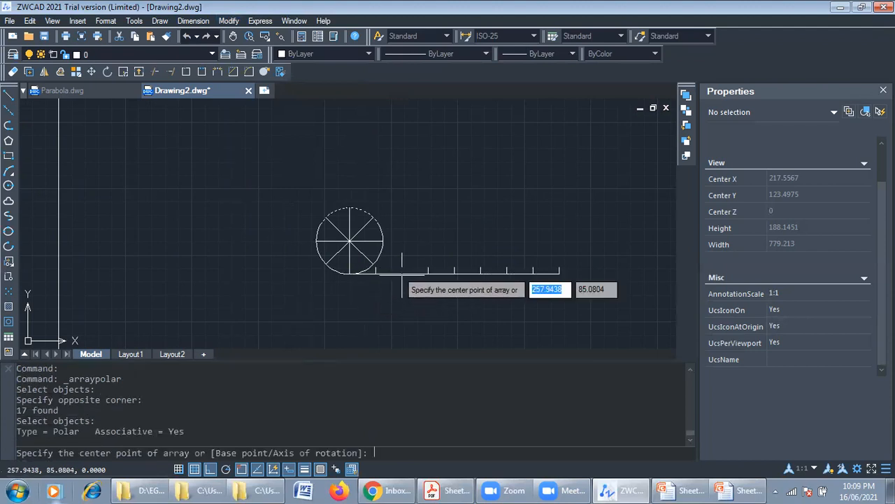
pyautogui.click(402, 271)
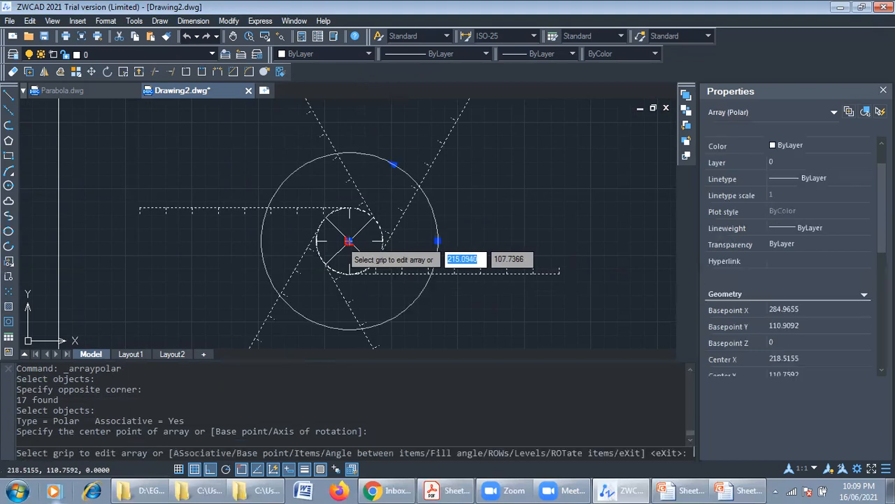
pyautogui.moveTo(386, 239)
pyautogui.mouseDown(button='middle')
pyautogui.moveTo(372, 262)
pyautogui.moveTo(371, 131)
pyautogui.mouseUp(button='middle')
pyautogui.scroll(-2, 374, 179)
pyautogui.moveTo(372, 186)
pyautogui.mouseDown(button='middle')
pyautogui.moveTo(330, 282)
pyautogui.moveTo(319, 265)
pyautogui.mouseUp(button='middle')
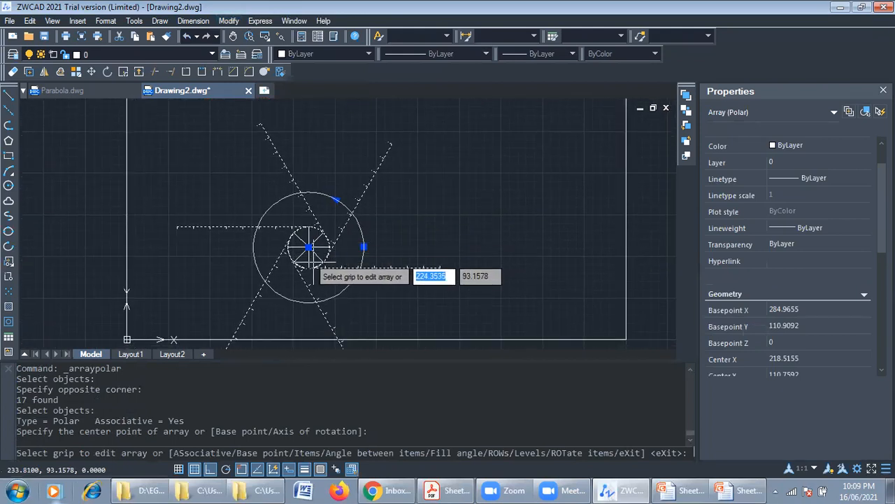
pyautogui.press('Return')
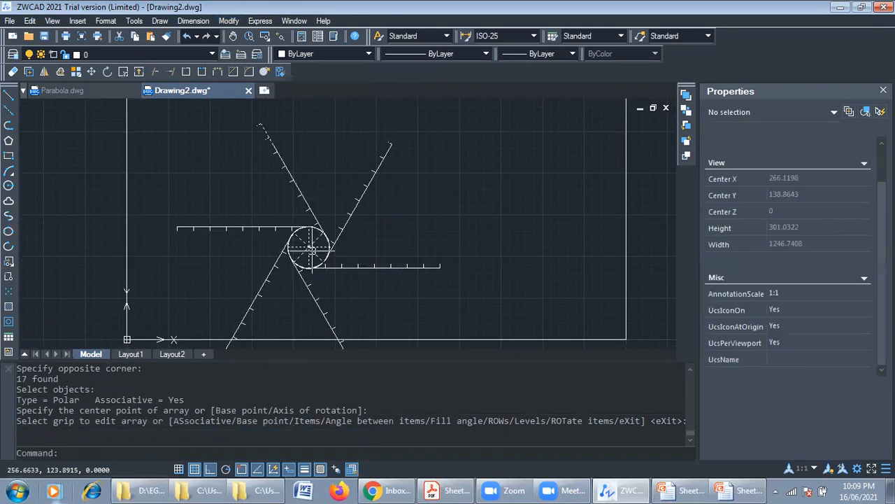
# Step: Set the current drawing colour to Green and the current lineweight to 0.40 mm
pyautogui.scroll(4, 311, 244)
pyautogui.moveTo(348, 248)
pyautogui.mouseDown(button='middle')
pyautogui.moveTo(331, 271)
pyautogui.moveTo(310, 240)
pyautogui.moveTo(320, 256)
pyautogui.mouseUp(button='middle')
pyautogui.scroll(-2, 310, 258)
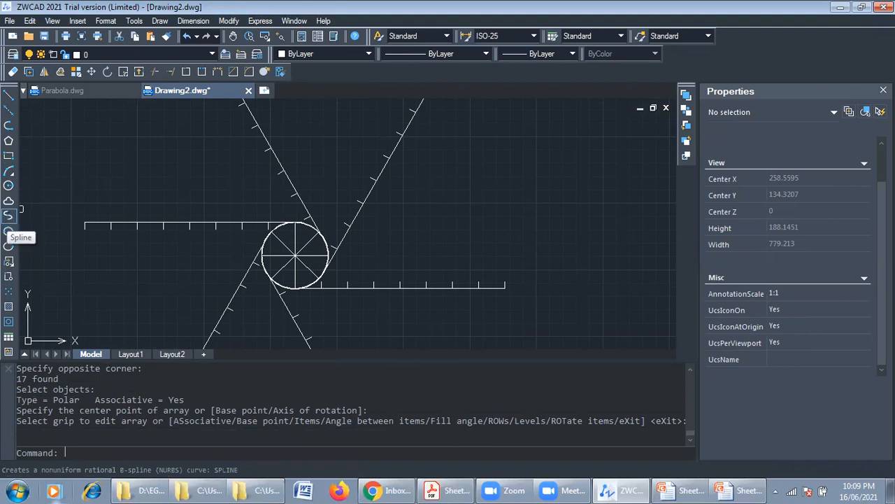
pyautogui.click(337, 54)
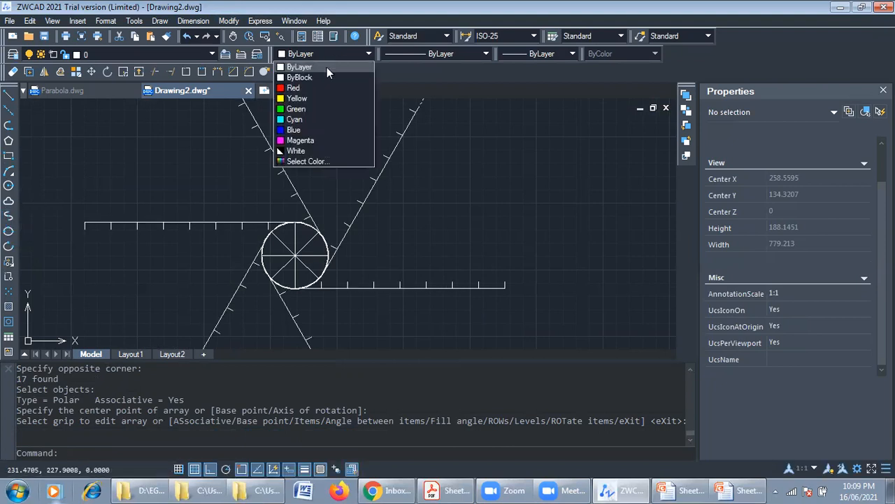
pyautogui.click(290, 110)
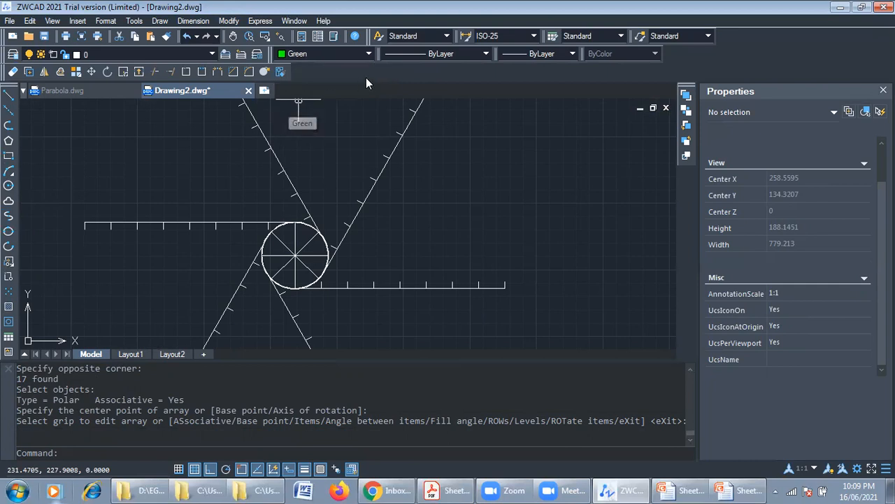
pyautogui.click(540, 54)
pyautogui.click(524, 204)
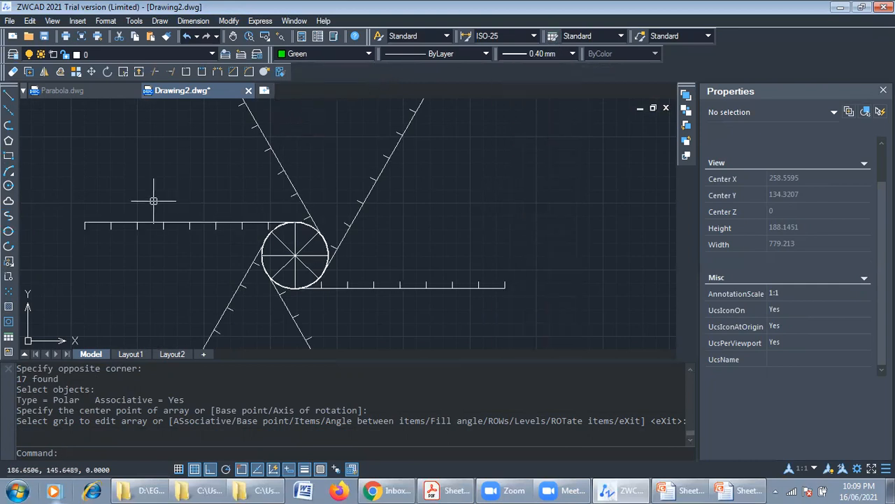
# Step: Start a spline at the original tangent's free end and pass it through the first division from the upper-right tangent's free end
pyautogui.click(9, 217)
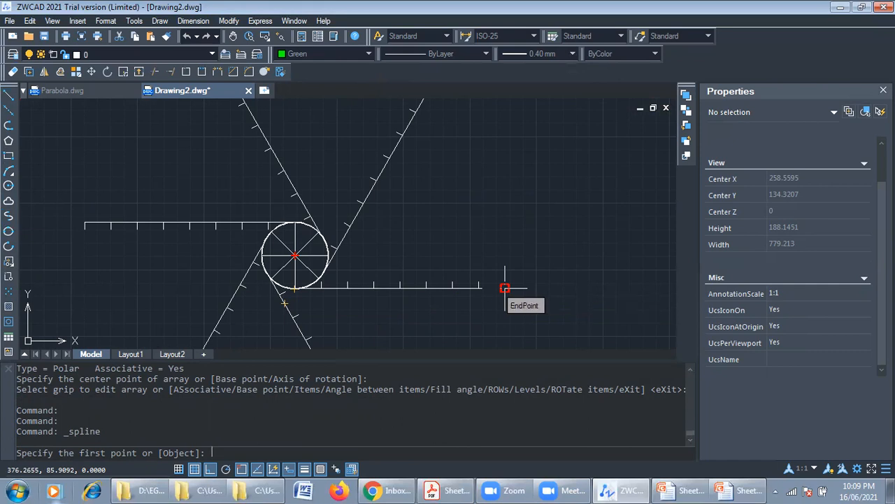
pyautogui.click(505, 287)
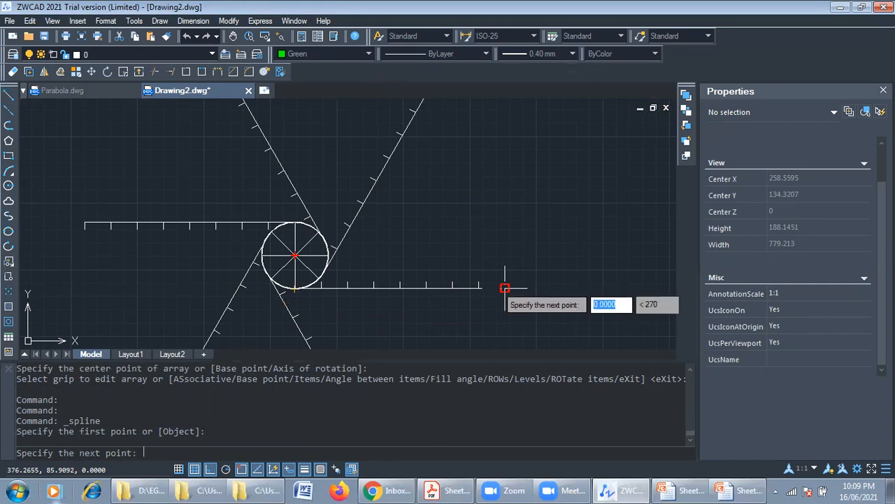
pyautogui.click(402, 129)
pyautogui.moveTo(349, 120)
pyautogui.mouseDown(button='middle')
pyautogui.moveTo(412, 266)
pyautogui.moveTo(415, 256)
pyautogui.mouseUp(button='middle')
pyautogui.scroll(2, 416, 256)
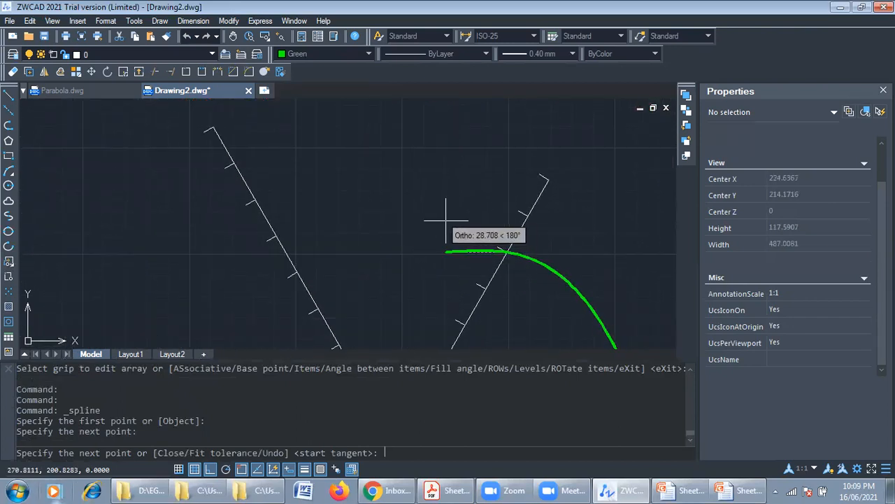
pyautogui.hotkey('ctrl', 'z')
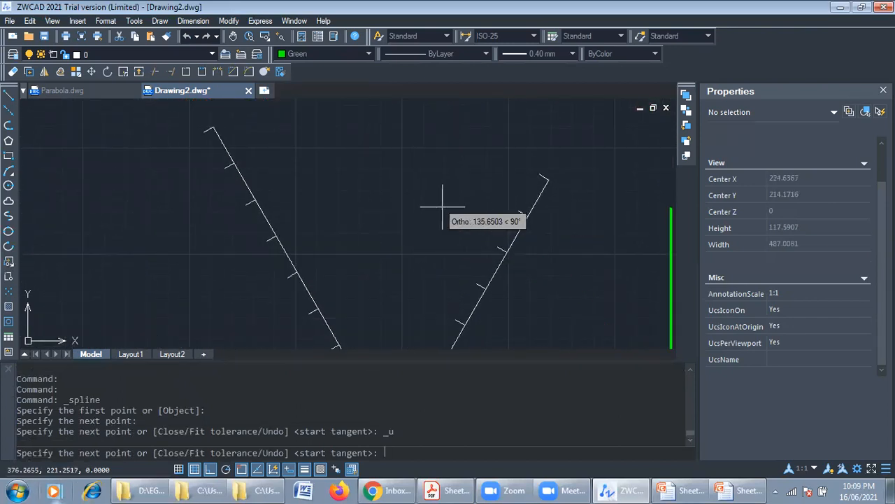
pyautogui.click(528, 215)
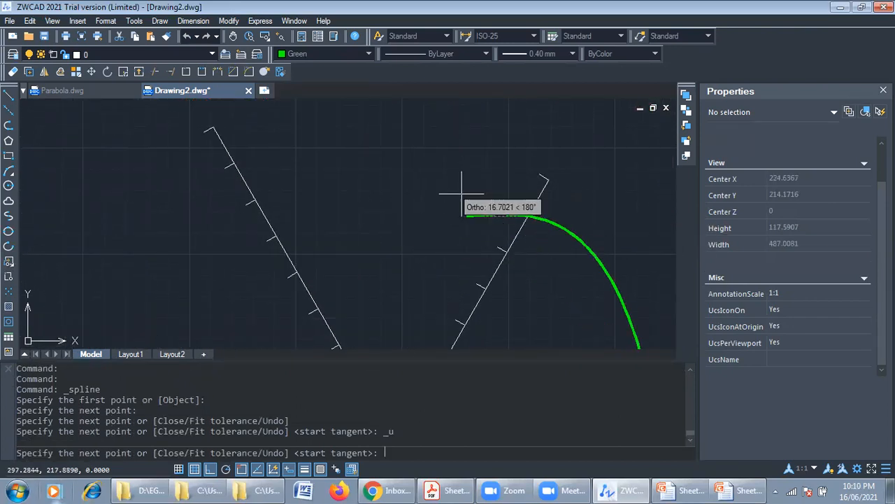
# Step: Continue the spline through the second division from the upper-left tangent's free end and the third from the left horizontal tangent's free end
pyautogui.click(254, 201)
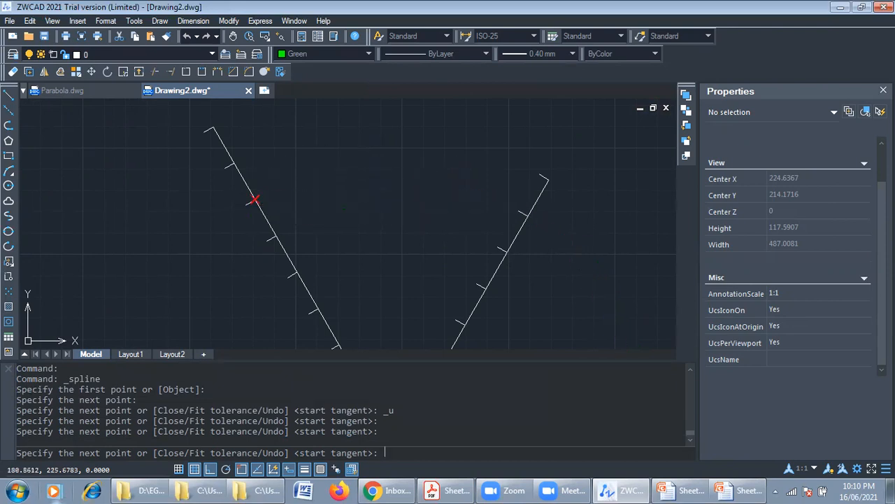
pyautogui.moveTo(298, 279)
pyautogui.mouseDown(button='middle')
pyautogui.moveTo(342, 28)
pyautogui.moveTo(302, 125)
pyautogui.mouseUp(button='middle')
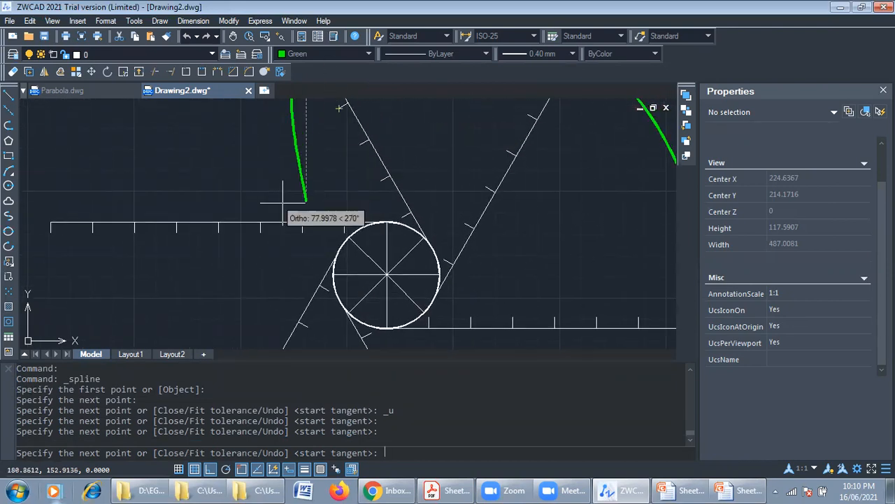
pyautogui.click(177, 221)
# Step: Continue the spline through the lower-left tangent's midpoint division and the lower-right tangent's second division from the circle
pyautogui.moveTo(280, 320)
pyautogui.mouseDown(button='middle')
pyautogui.moveTo(220, 175)
pyautogui.moveTo(212, 212)
pyautogui.moveTo(235, 274)
pyautogui.moveTo(341, 138)
pyautogui.mouseUp(button='middle')
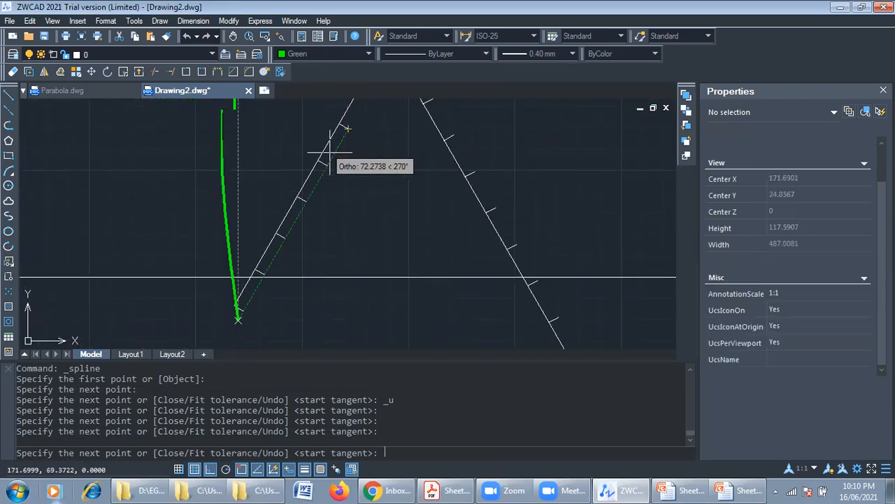
pyautogui.scroll(2, 315, 158)
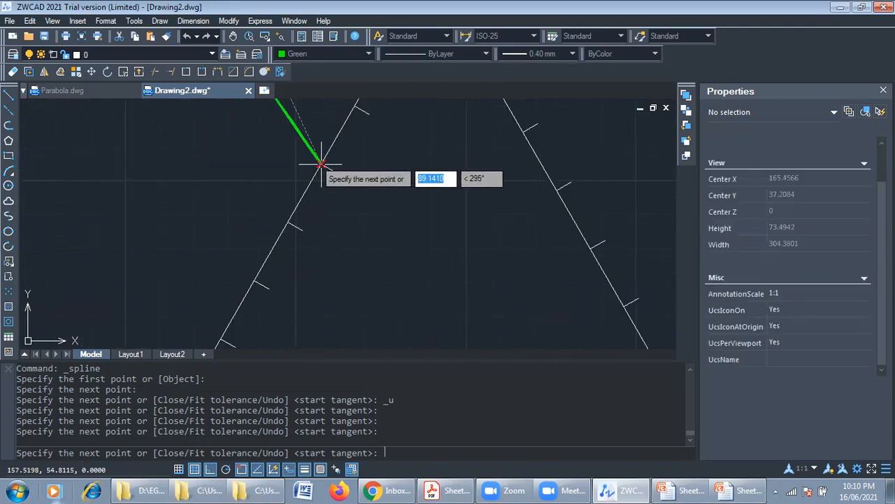
pyautogui.click(320, 164)
pyautogui.moveTo(410, 222); pyautogui.dragTo(274, 260, button='middle')
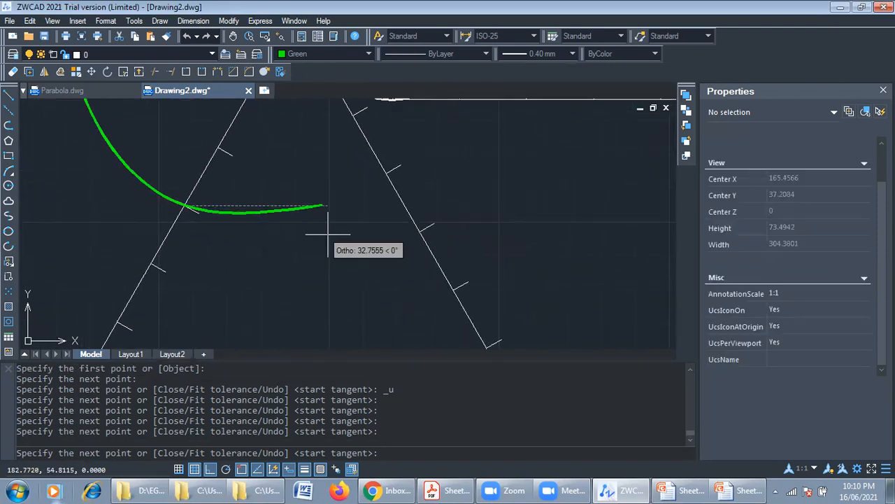
pyautogui.click(385, 173)
# Step: End the spline where the original tangent line touches the circle's bottom, accepting the default start and end tangents
pyautogui.moveTo(398, 242); pyautogui.dragTo(366, 310, button='middle')
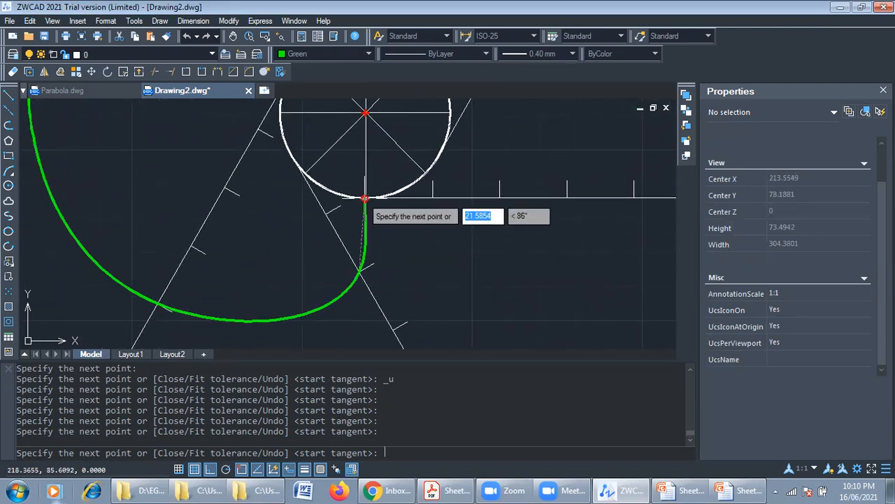
pyautogui.click(365, 197)
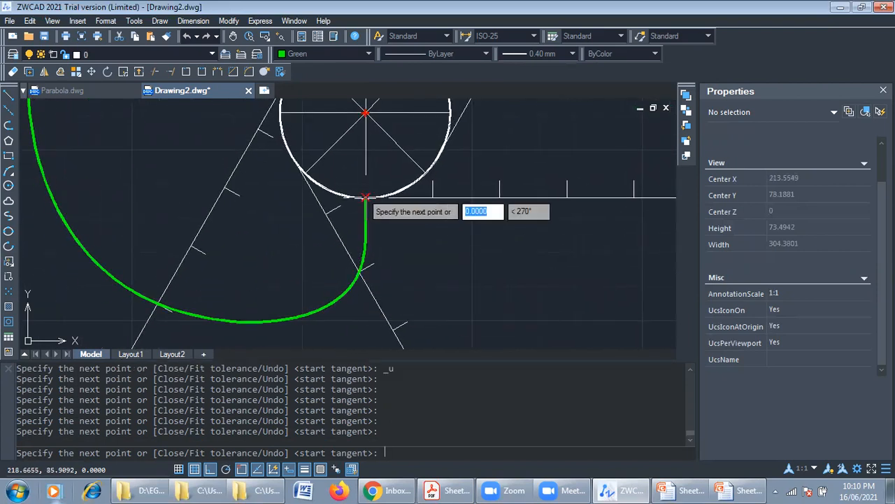
pyautogui.press('Return')
pyautogui.press('Return')
pyautogui.press('Return')
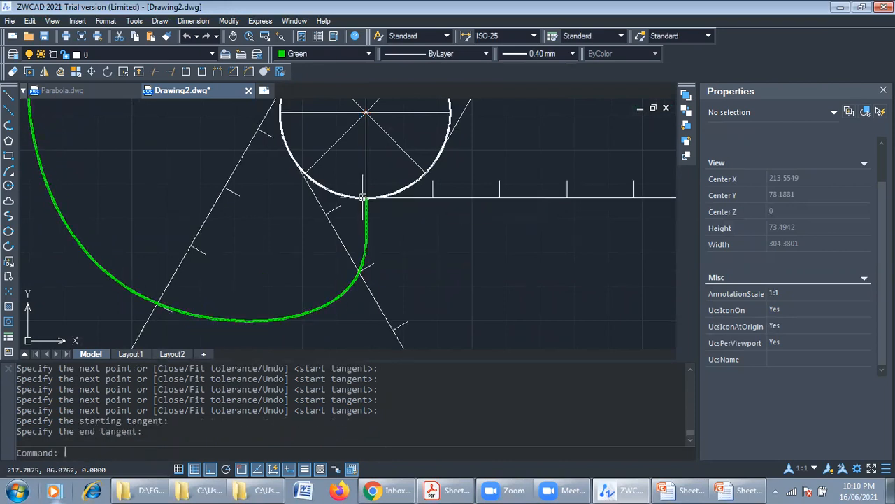
pyautogui.scroll(-5, 399, 241)
pyautogui.scroll(4, 435, 209)
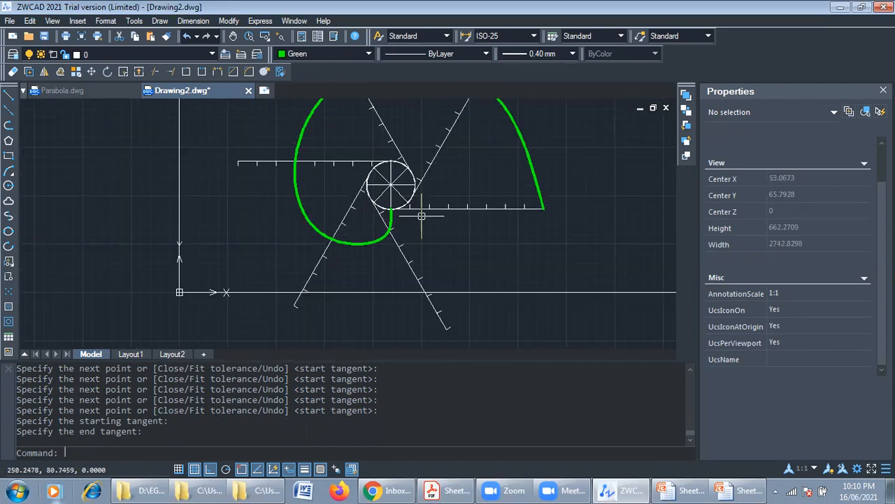
# Step: Add a linear dimension from the circle's bottom tangent point to the original tangent's free end, placed below the line
pyautogui.moveTo(444, 212); pyautogui.dragTo(450, 239, button='middle')
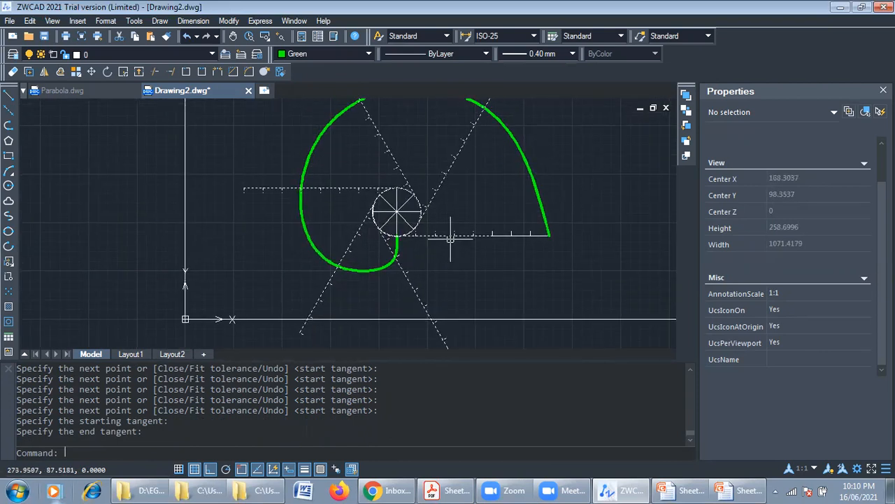
pyautogui.moveTo(408, 213)
pyautogui.mouseDown(button='middle')
pyautogui.moveTo(410, 257)
pyautogui.moveTo(396, 240)
pyautogui.mouseUp(button='middle')
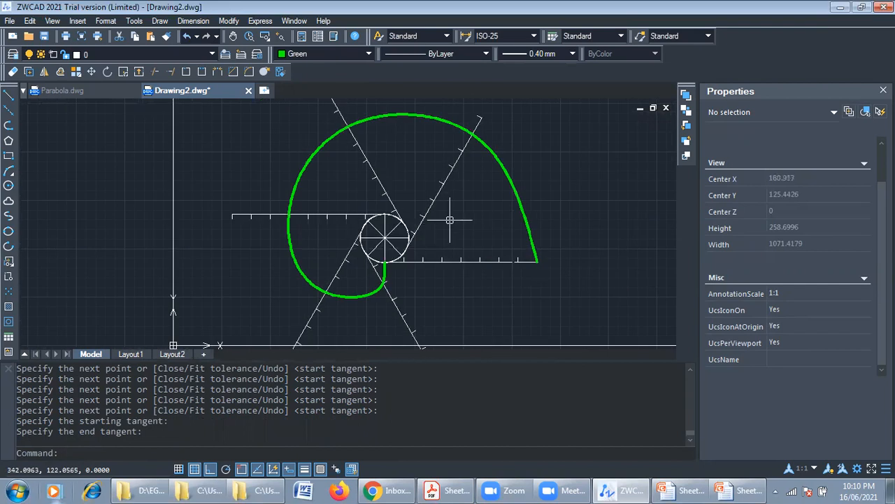
pyautogui.click(193, 20)
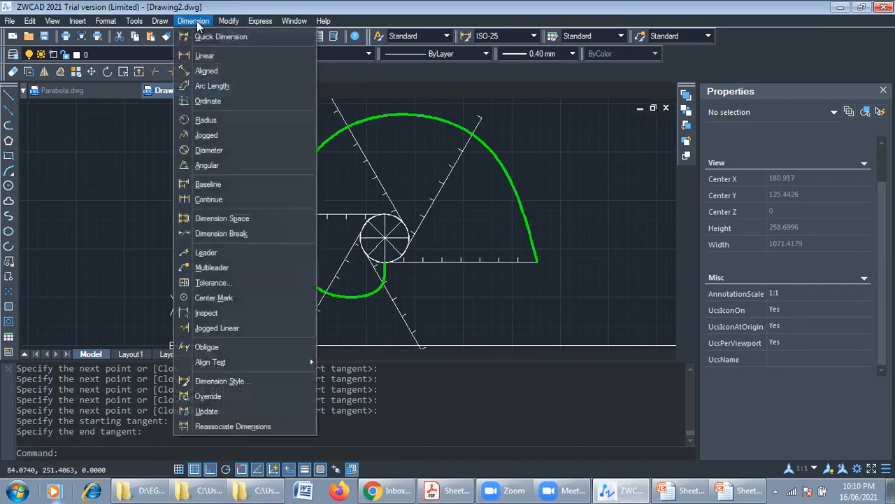
pyautogui.click(204, 56)
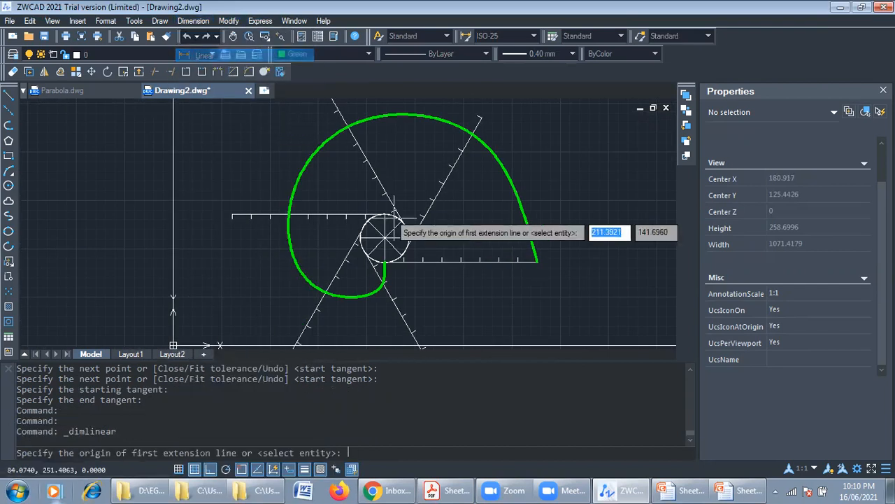
pyautogui.click(385, 262)
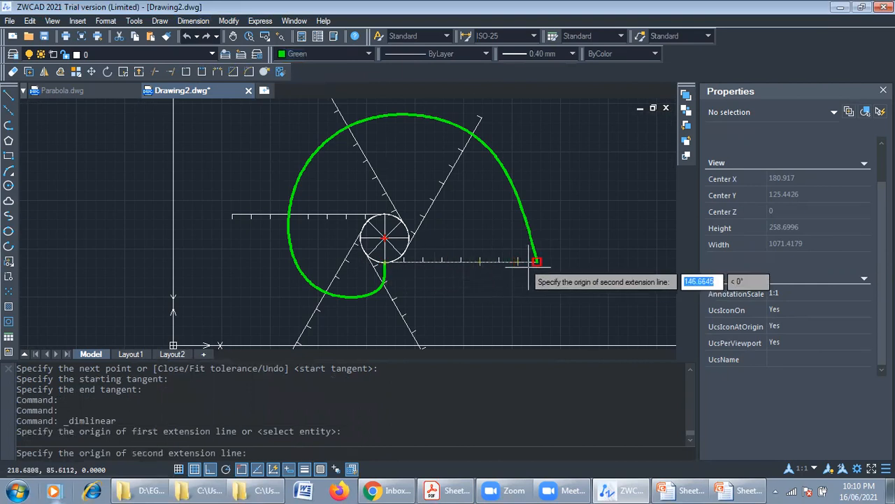
pyautogui.click(538, 261)
pyautogui.click(537, 283)
# Step: Try to recolor the new linear dimension's text to magenta
pyautogui.doubleClick(461, 283)
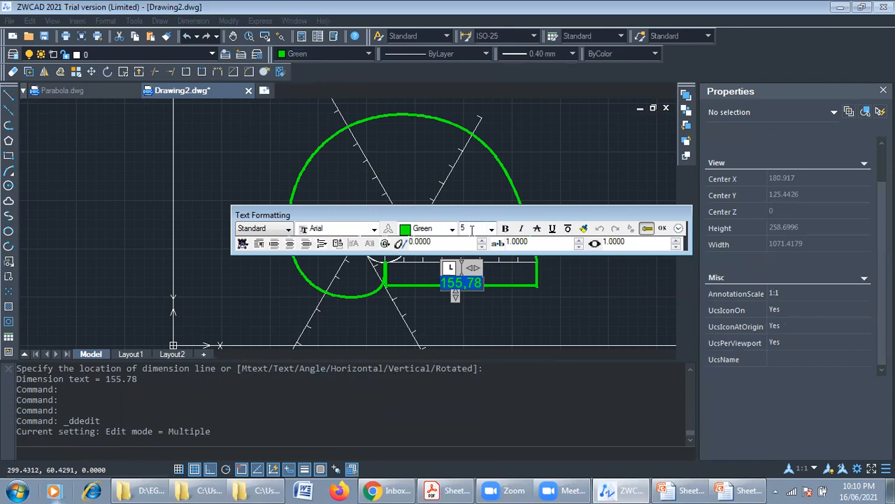
pyautogui.click(450, 231)
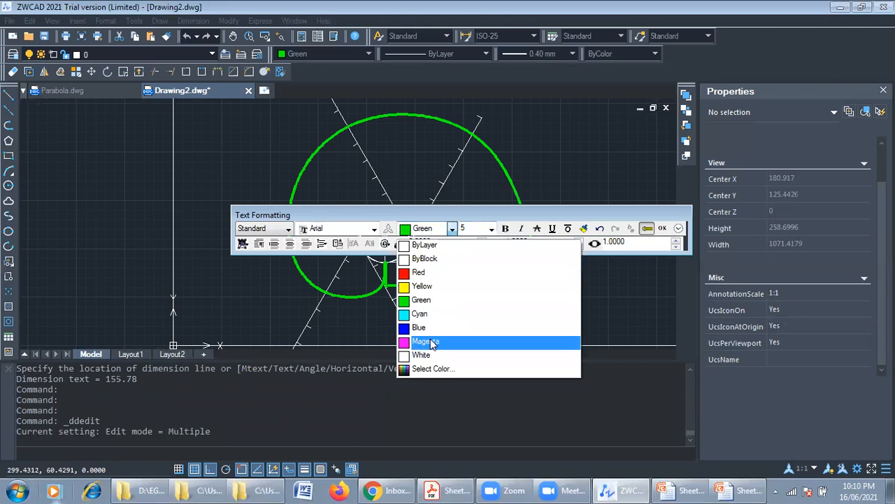
pyautogui.click(428, 340)
pyautogui.click(451, 316)
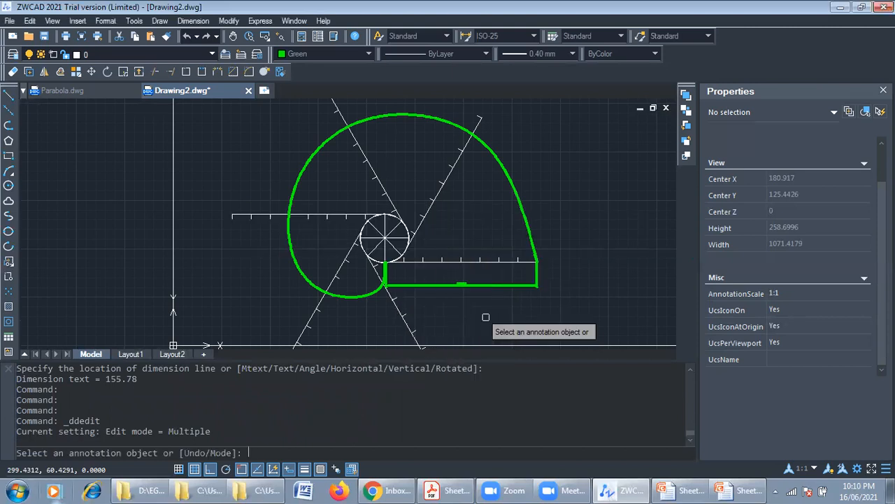
# Step: Set the linear dimension's text color to cyan
pyautogui.click(463, 288)
pyautogui.click(451, 229)
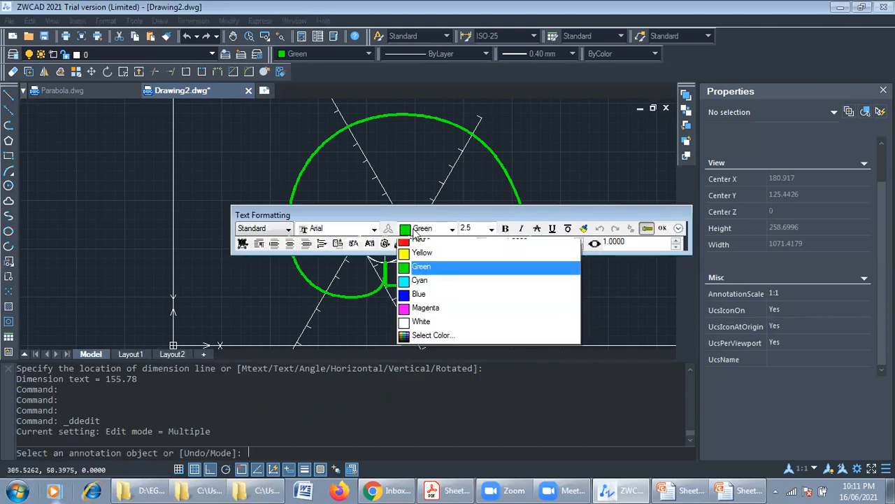
pyautogui.click(412, 313)
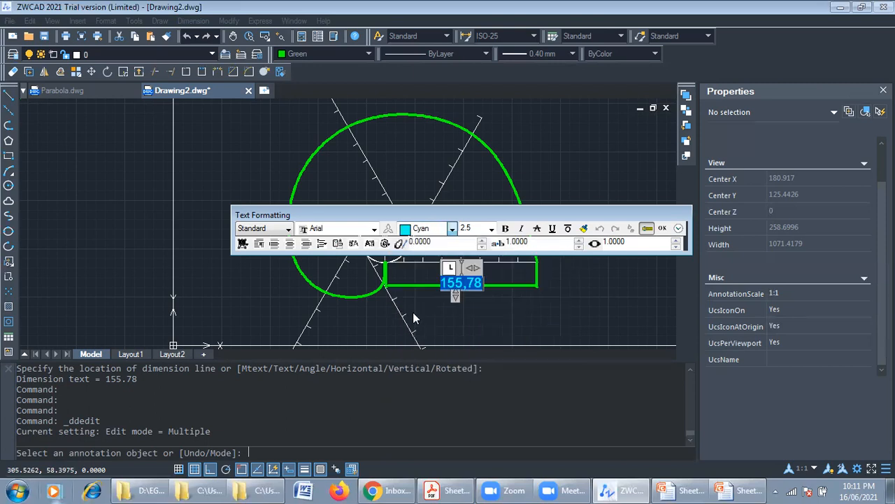
pyautogui.click(482, 308)
# Step: Set the linear dimension's text height to 5 and finish editing the annotation
pyautogui.scroll(6, 481, 305)
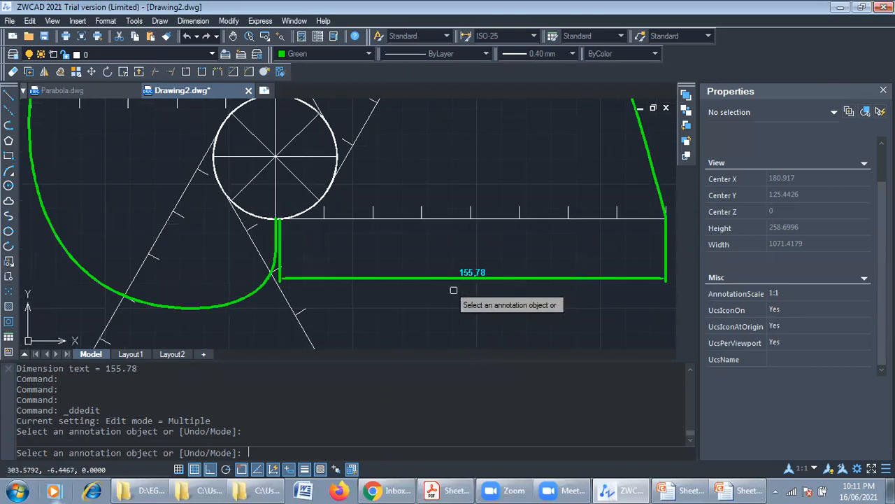
pyautogui.click(449, 271)
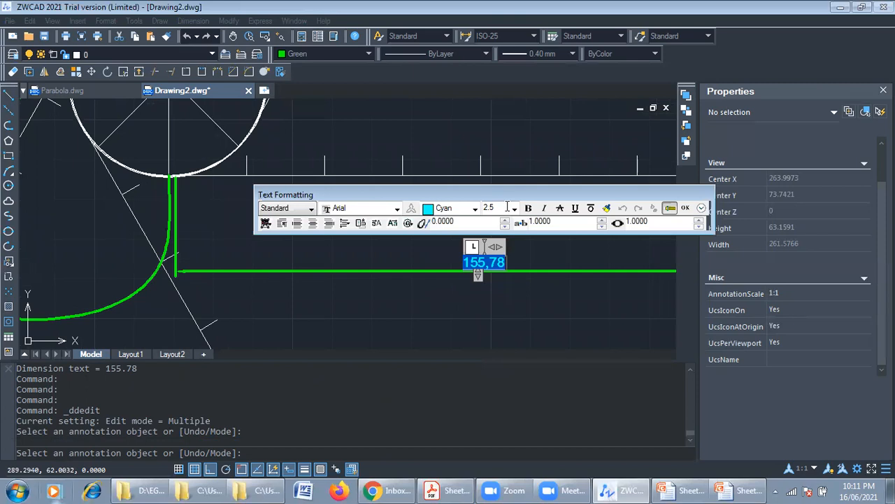
pyautogui.press('Return')
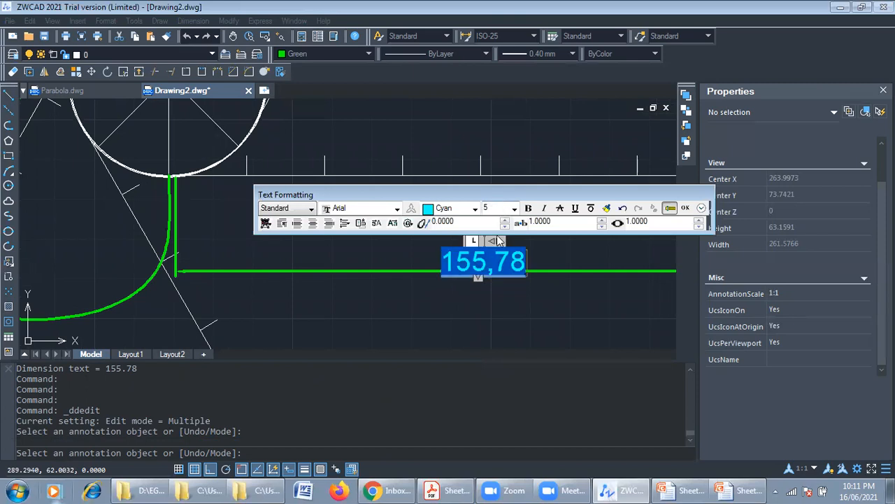
pyautogui.click(501, 318)
pyautogui.click(426, 271)
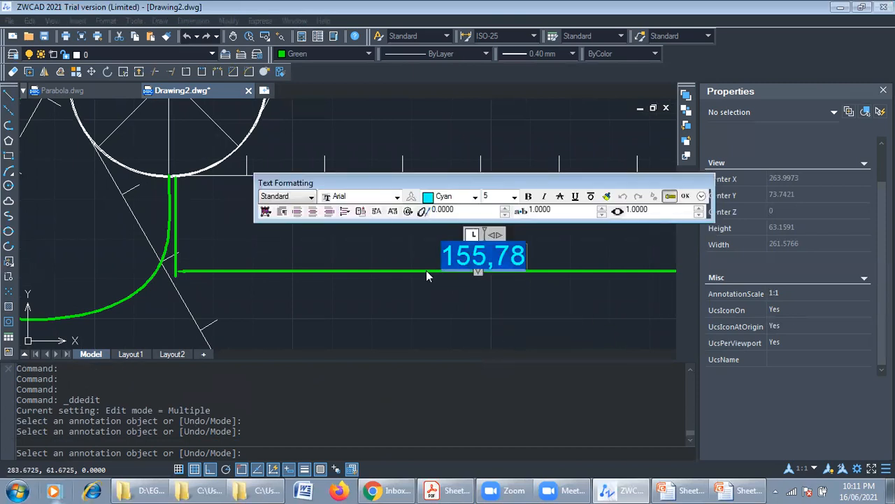
pyautogui.click(371, 270)
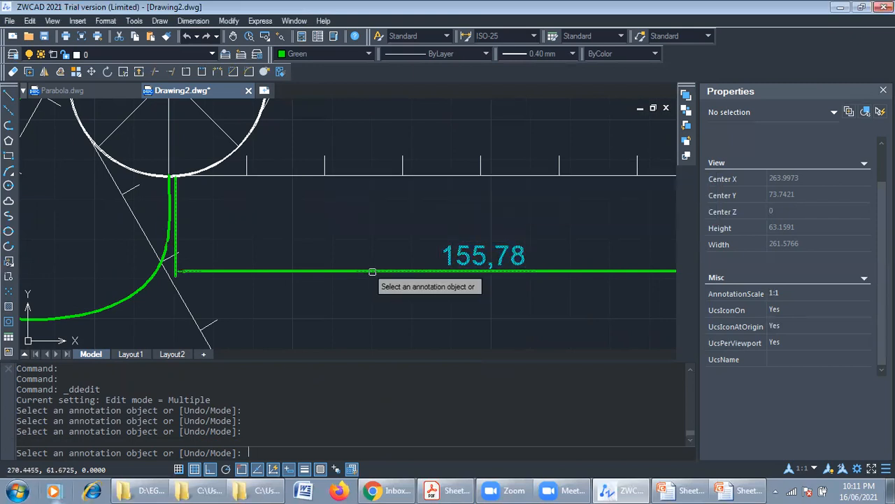
pyautogui.click(318, 272)
pyautogui.click(313, 278)
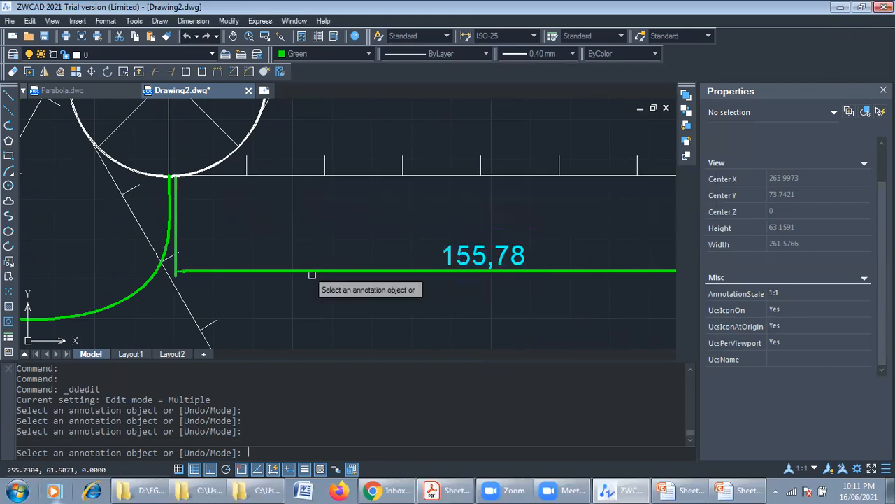
pyautogui.press('Escape')
pyautogui.scroll(-3, 346, 286)
pyautogui.scroll(-2, 400, 299)
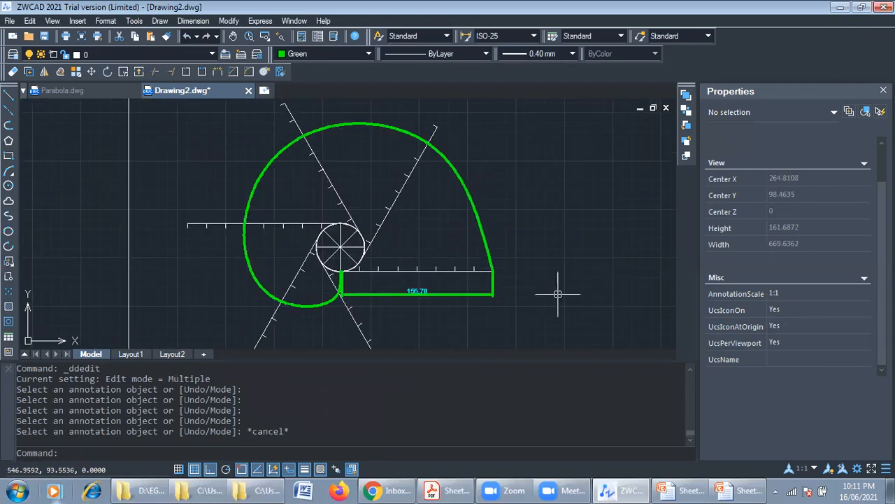
pyautogui.doubleClick(482, 292)
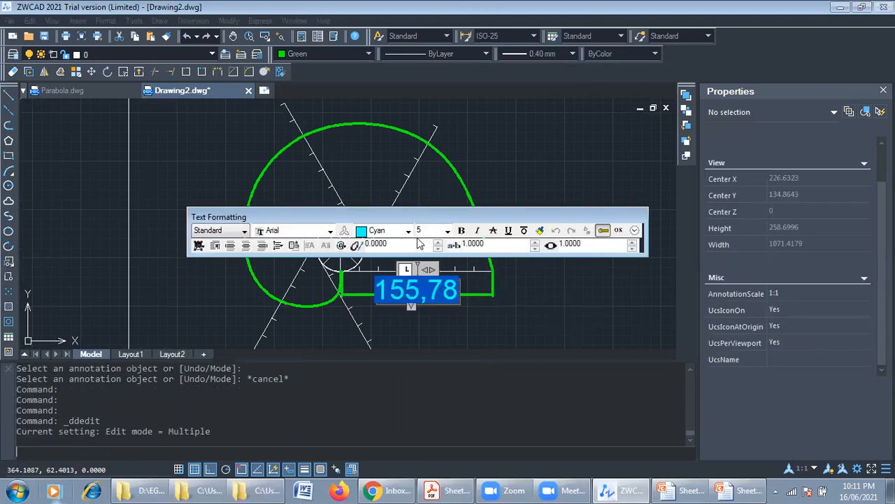
pyautogui.click(521, 334)
pyautogui.moveTo(490, 281)
pyautogui.mouseDown(button='middle')
pyautogui.moveTo(521, 335)
pyautogui.moveTo(534, 316)
pyautogui.mouseUp(button='middle')
pyautogui.scroll(-2, 515, 299)
pyautogui.moveTo(440, 302)
pyautogui.mouseDown(button='middle')
pyautogui.moveTo(415, 242)
pyautogui.moveTo(322, 267)
pyautogui.moveTo(319, 252)
pyautogui.moveTo(340, 259)
pyautogui.moveTo(323, 234)
pyautogui.mouseUp(button='middle')
pyautogui.scroll(1, 415, 236)
pyautogui.scroll(1, 415, 233)
pyautogui.scroll(-2, 294, 221)
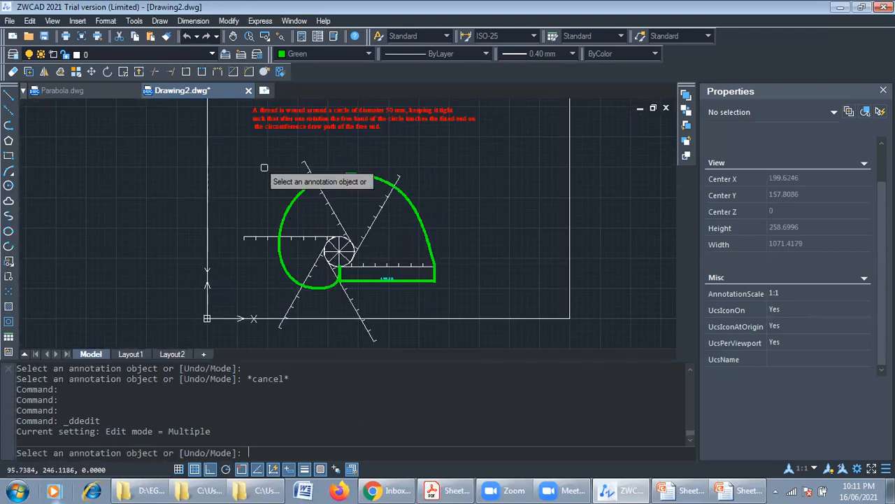
pyautogui.press('Escape')
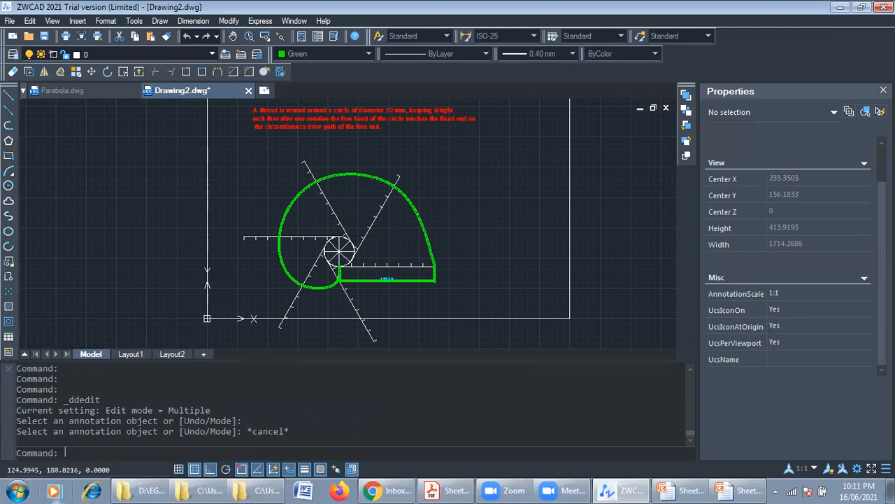
# Step: Try to trim the upper-left, left horizontal and lower-left tangent lines where they extend outside the involute
pyautogui.click(229, 151)
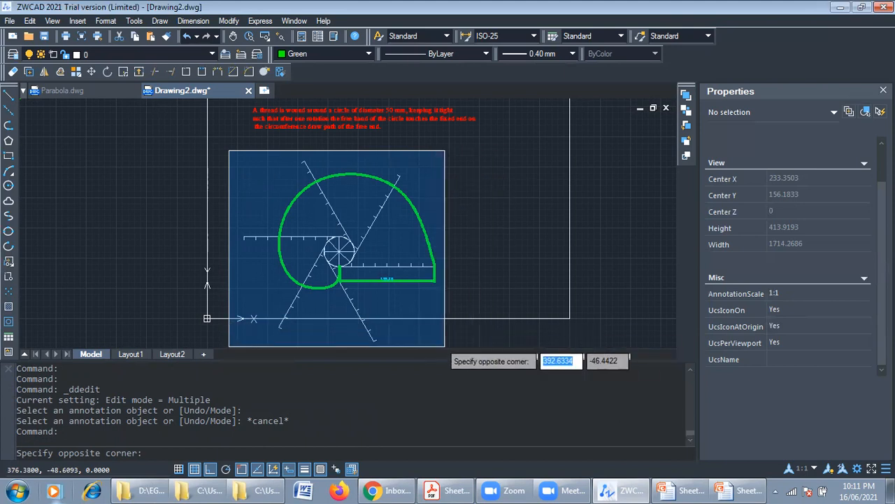
pyautogui.click(444, 345)
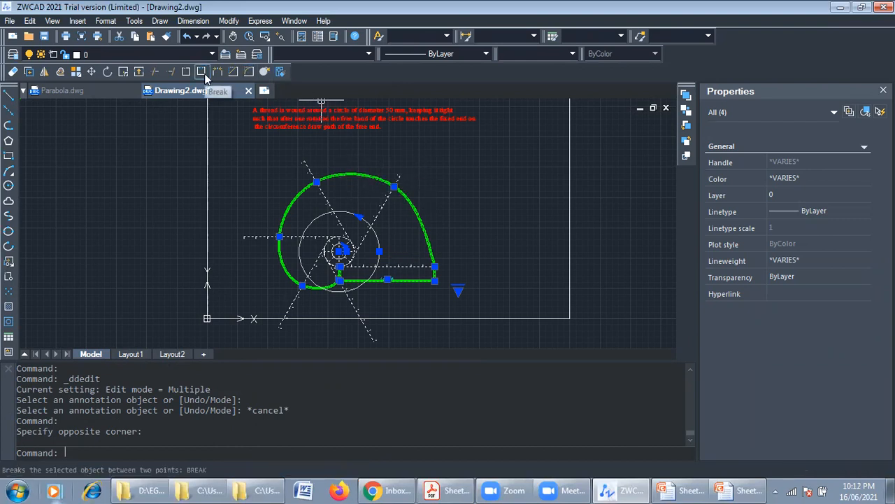
pyautogui.click(157, 74)
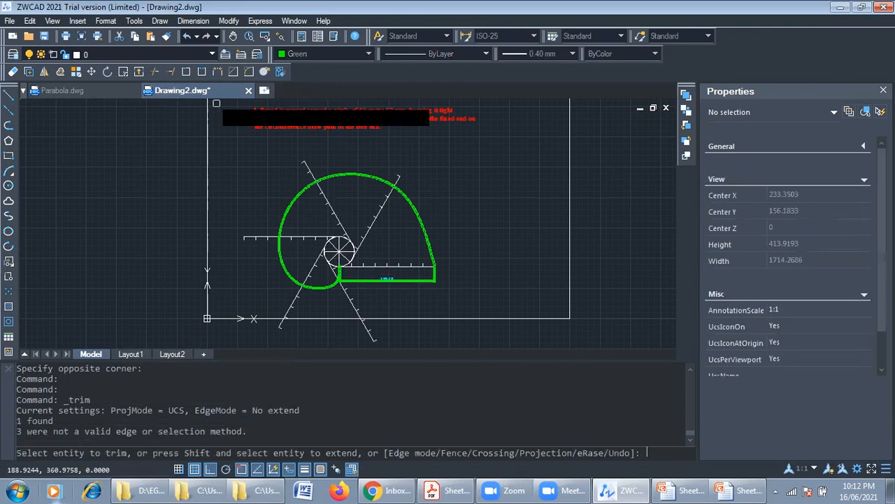
pyautogui.click(309, 174)
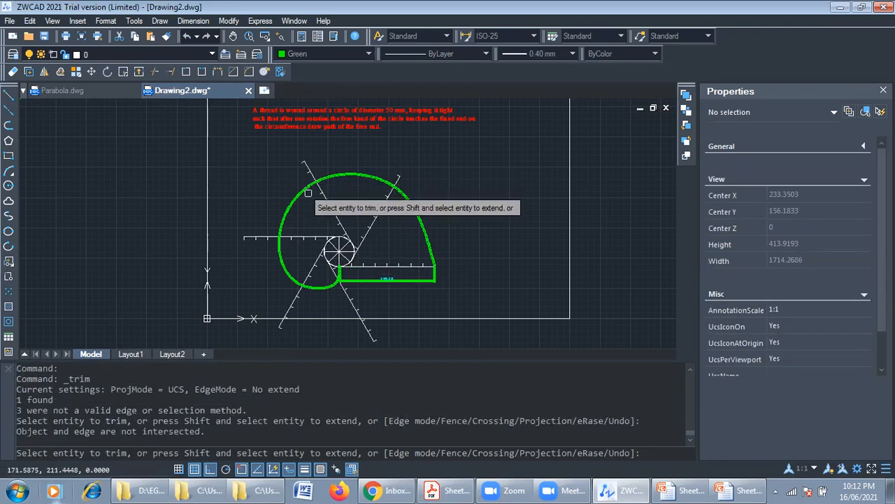
pyautogui.click(270, 237)
pyautogui.click(274, 239)
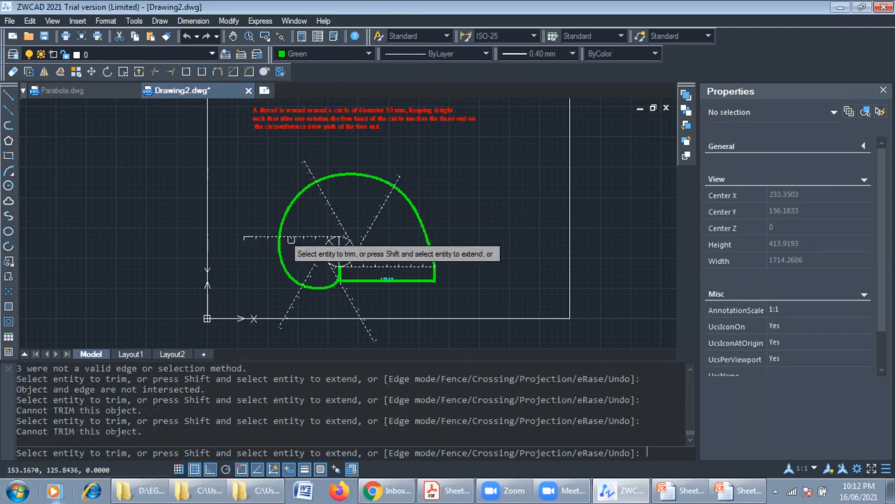
pyautogui.click(299, 292)
pyautogui.click(289, 306)
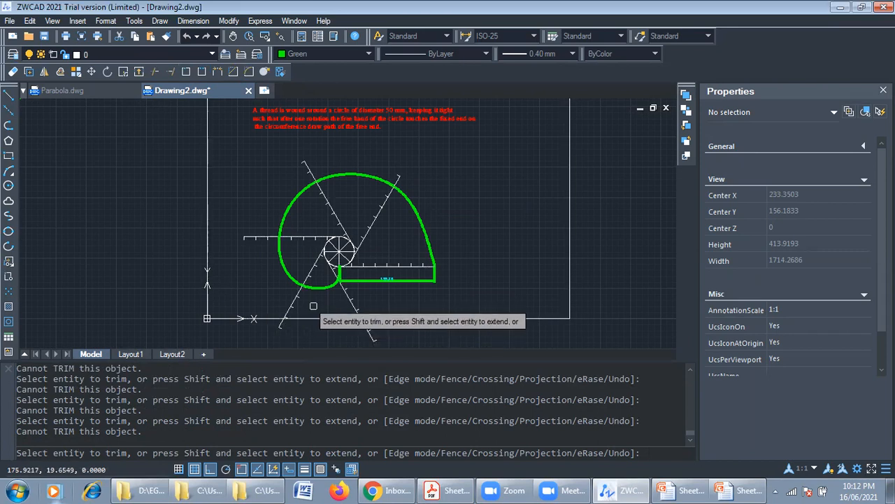
pyautogui.press('Return')
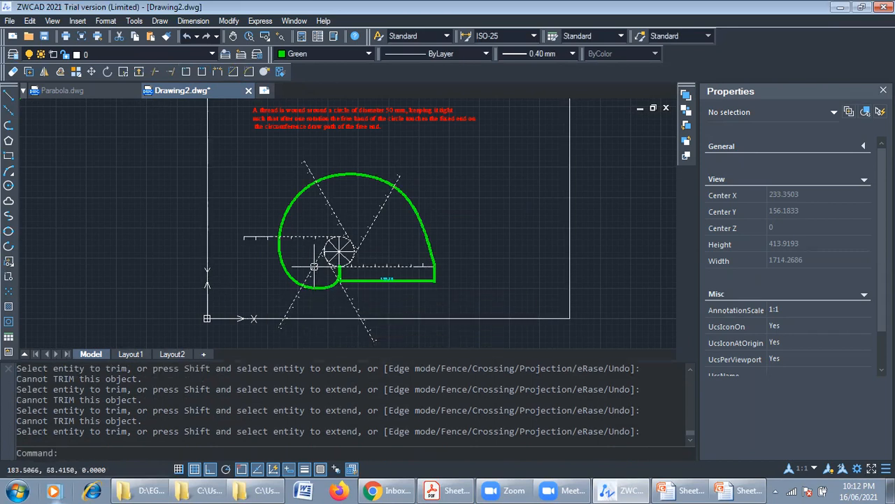
# Step: Reselect the whole involute construction and retry trimming the tangent ends that project beyond the green curve
pyautogui.scroll(-2, 336, 239)
pyautogui.click(275, 181)
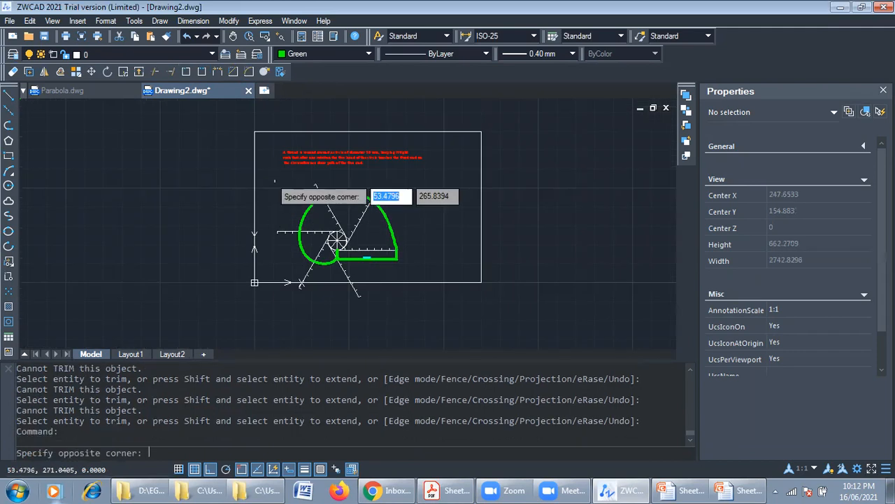
pyautogui.click(407, 301)
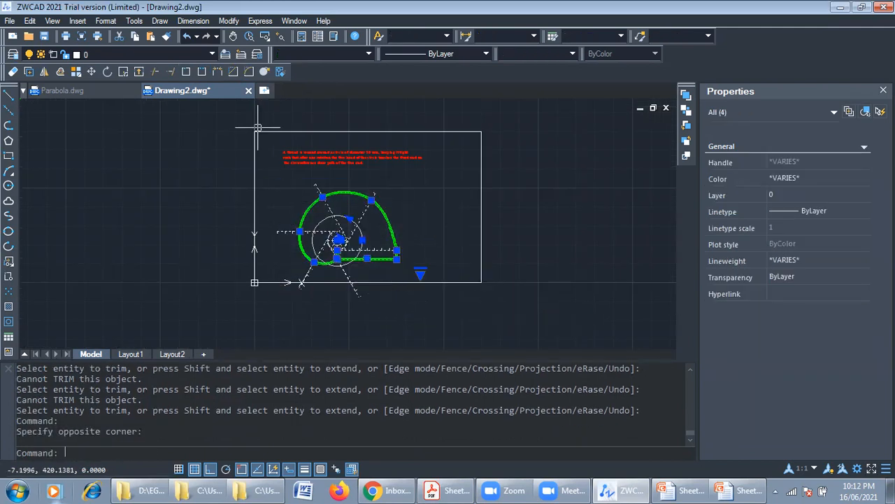
pyautogui.click(156, 74)
pyautogui.click(317, 188)
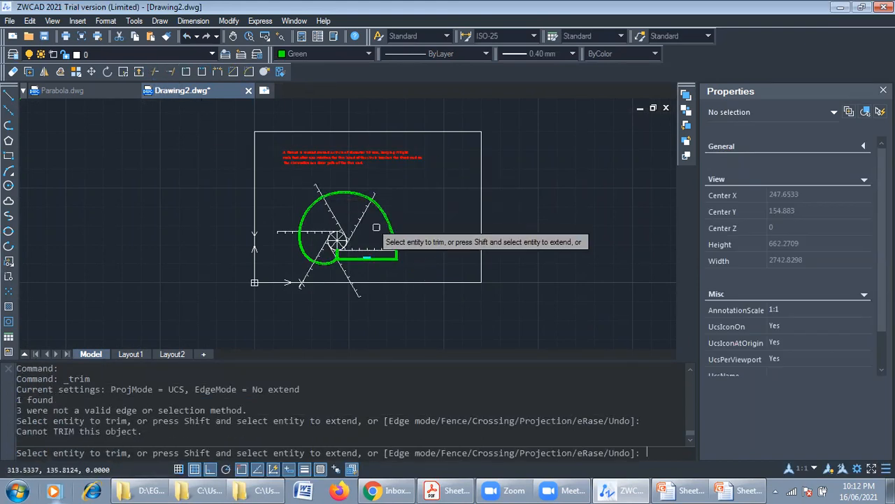
pyautogui.click(282, 233)
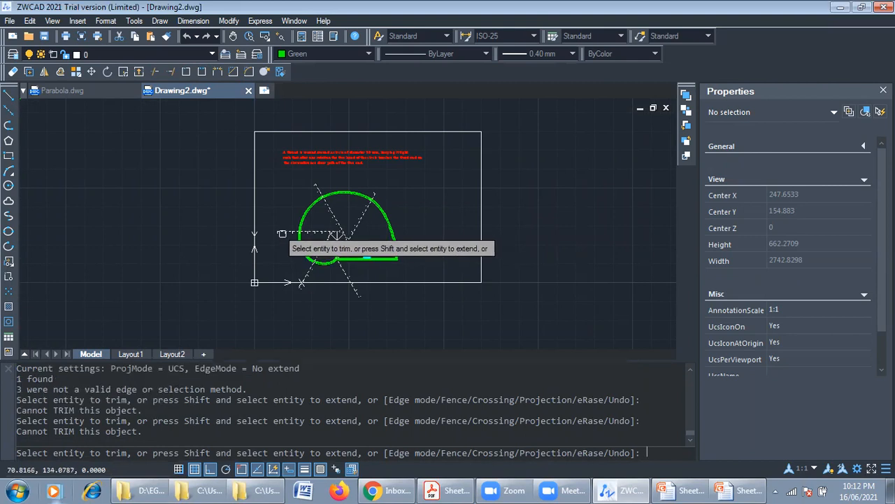
pyautogui.click(302, 270)
pyautogui.click(307, 277)
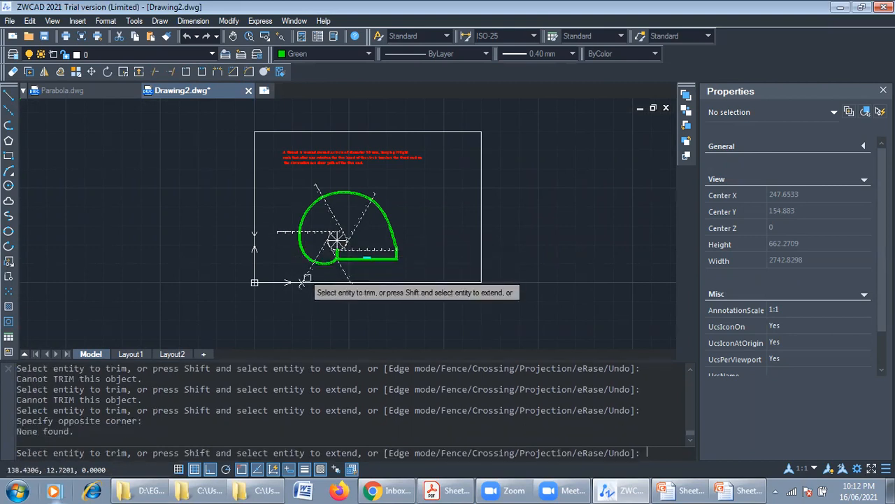
pyautogui.click(306, 280)
pyautogui.click(309, 273)
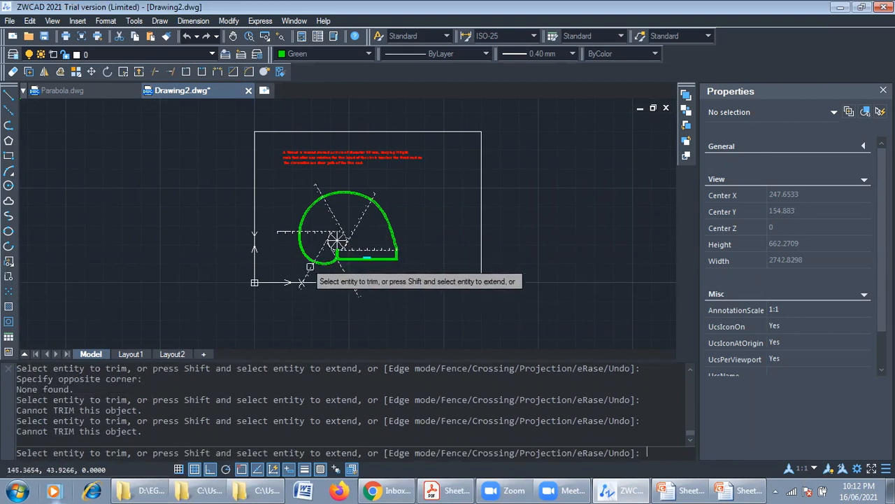
pyautogui.press('Escape')
# Step: Set both the color and the lineweight of the horizontal tangent dimension to ByBlock, then clear the selection
pyautogui.moveTo(356, 248); pyautogui.dragTo(385, 287, button='middle')
pyautogui.scroll(6, 385, 286)
pyautogui.moveTo(340, 140); pyautogui.dragTo(341, 142, button='middle')
pyautogui.click(442, 273)
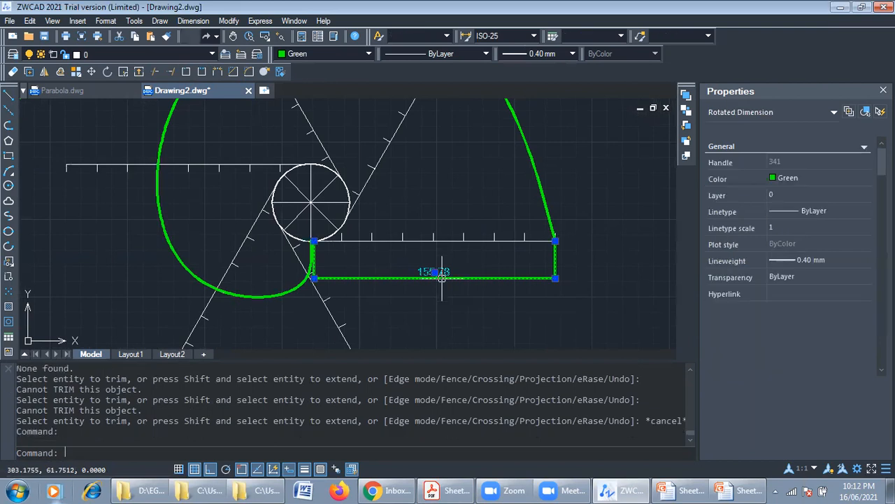
pyautogui.click(346, 54)
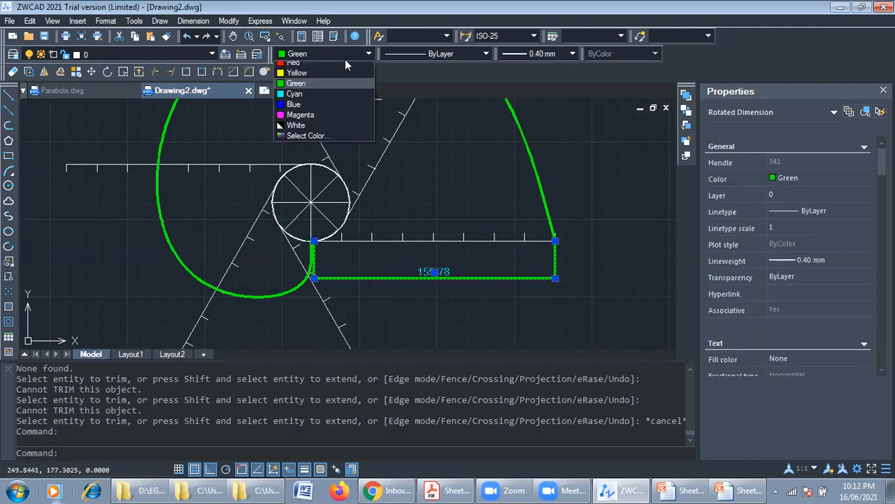
pyautogui.click(317, 77)
pyautogui.click(553, 54)
pyautogui.click(539, 78)
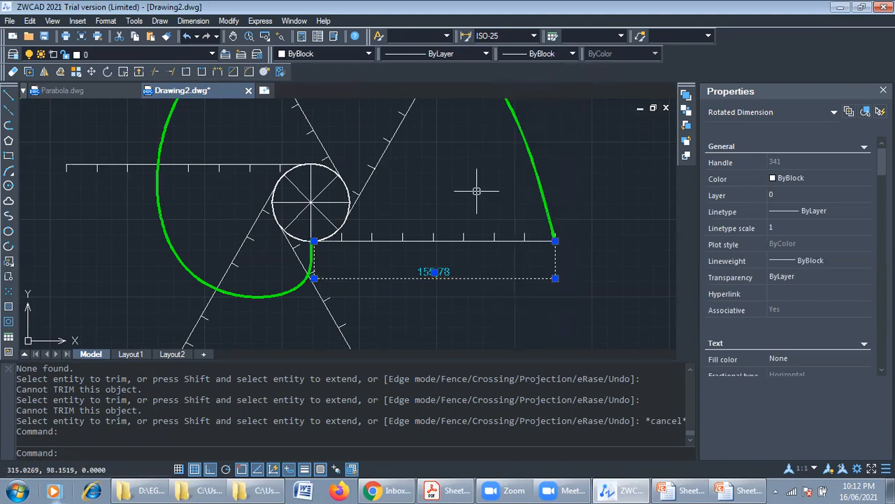
pyautogui.press('Escape')
pyautogui.moveTo(509, 291); pyautogui.dragTo(534, 293, button='middle')
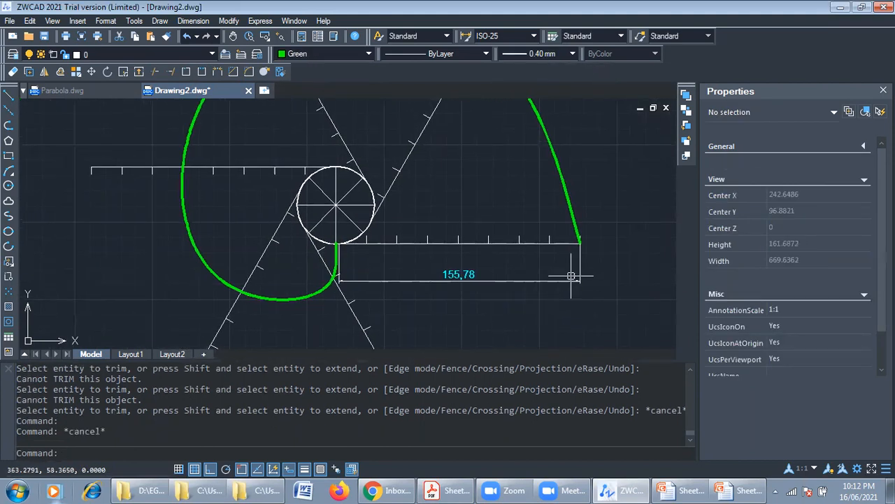
pyautogui.scroll(-5, 466, 270)
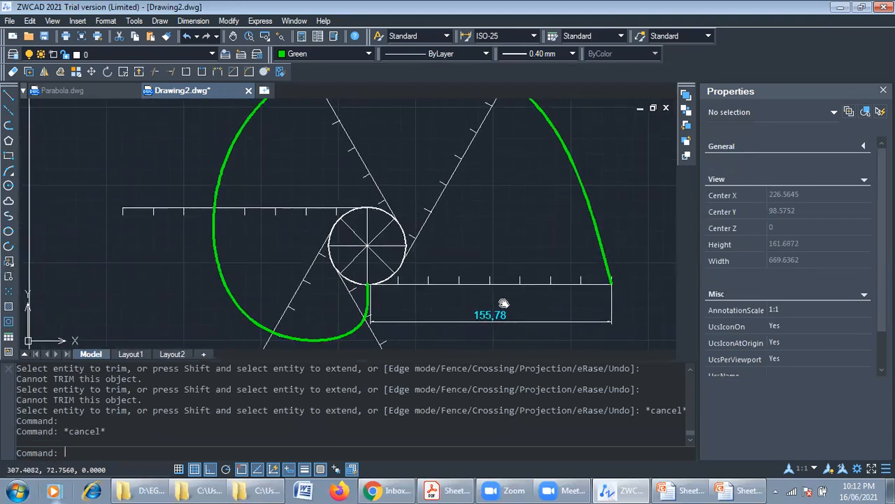
pyautogui.moveTo(466, 269)
pyautogui.mouseDown(button='middle')
pyautogui.moveTo(380, 265)
pyautogui.moveTo(376, 250)
pyautogui.mouseUp(button='middle')
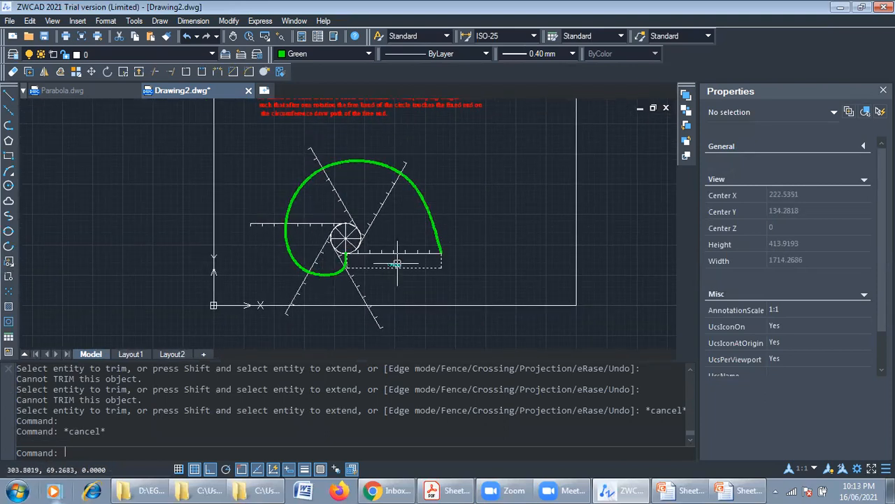
pyautogui.scroll(3, 367, 289)
pyautogui.moveTo(358, 255); pyautogui.dragTo(376, 292, button='middle')
pyautogui.moveTo(371, 252)
pyautogui.mouseDown(button='middle')
pyautogui.moveTo(344, 168)
pyautogui.moveTo(372, 238)
pyautogui.moveTo(355, 256)
pyautogui.moveTo(347, 244)
pyautogui.mouseUp(button='middle')
pyautogui.scroll(-2, 364, 238)
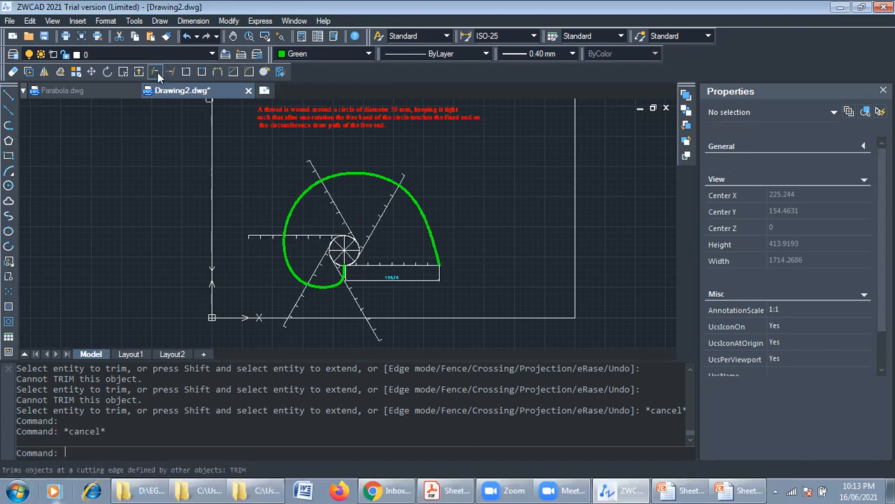
pyautogui.click(168, 72)
pyautogui.click(241, 150)
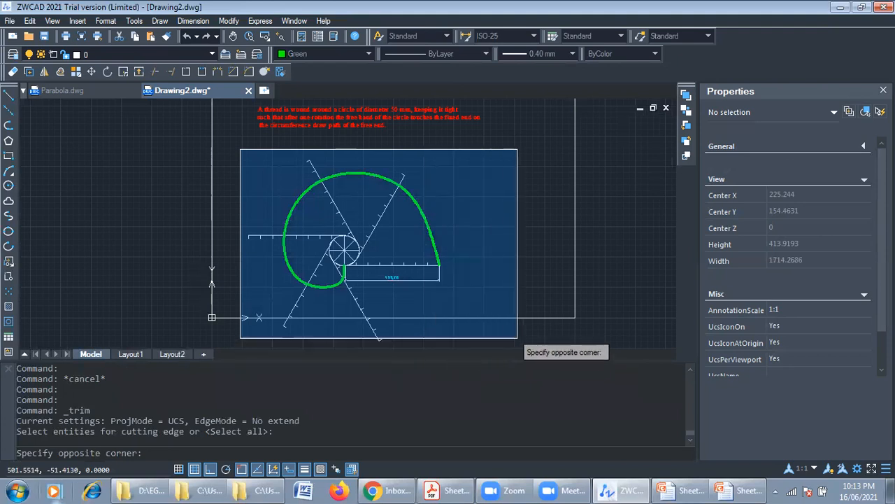
pyautogui.click(468, 348)
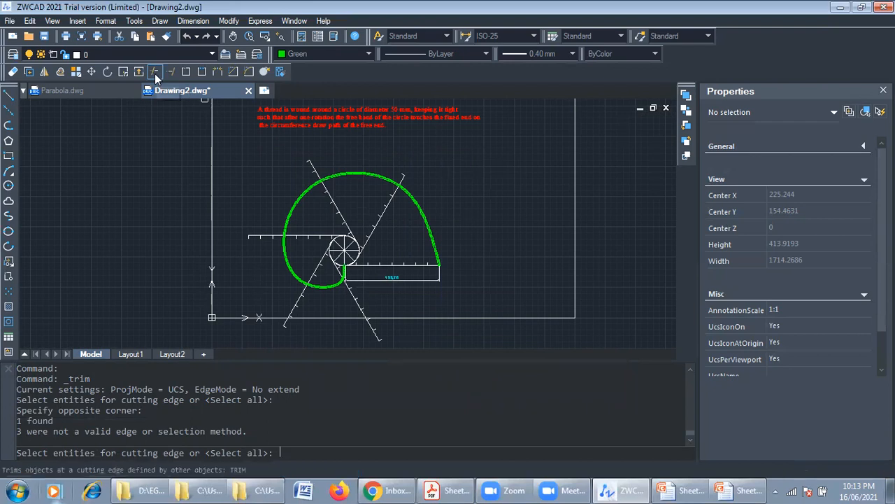
pyautogui.click(155, 72)
pyautogui.click(239, 156)
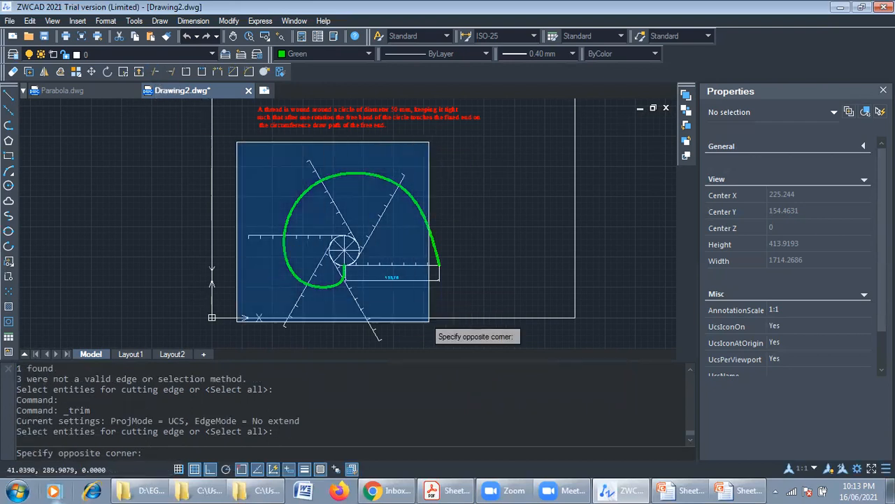
pyautogui.click(452, 342)
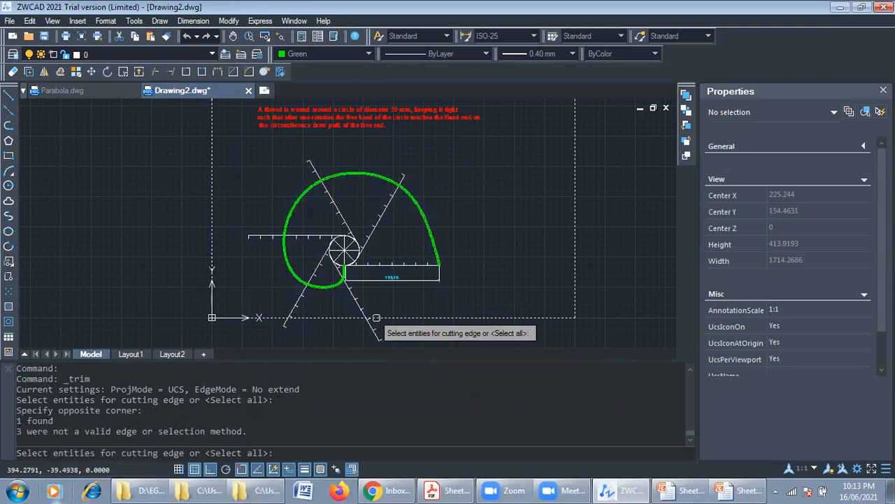
pyautogui.click(314, 171)
pyautogui.click(314, 171)
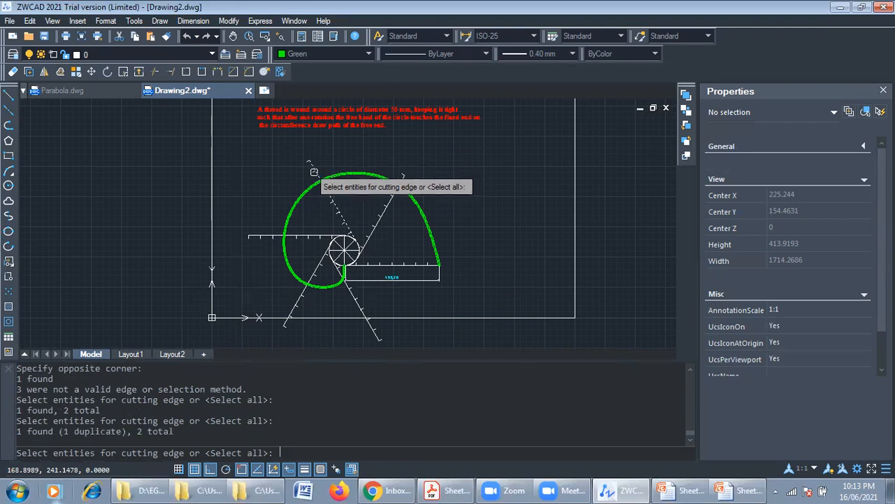
pyautogui.press('Escape')
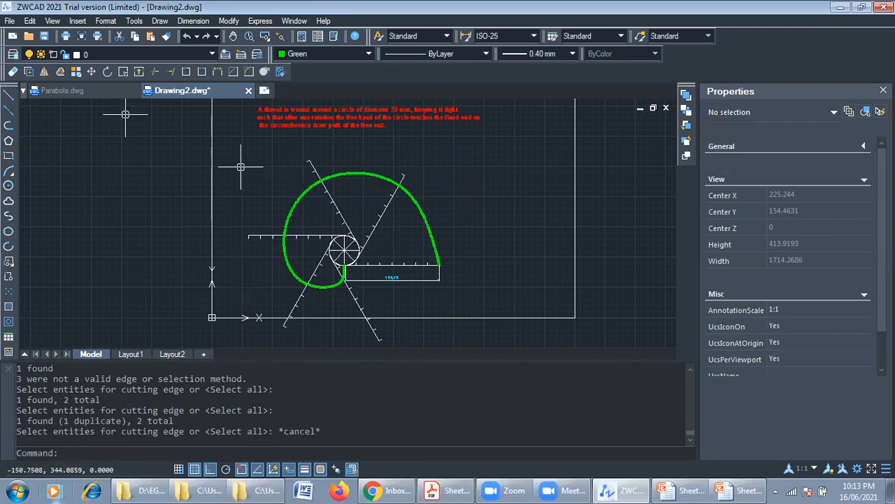
# Step: Try to trim the upper-left tangent line outside the involute, window-selecting the whole construction as cutting edges
pyautogui.click(155, 71)
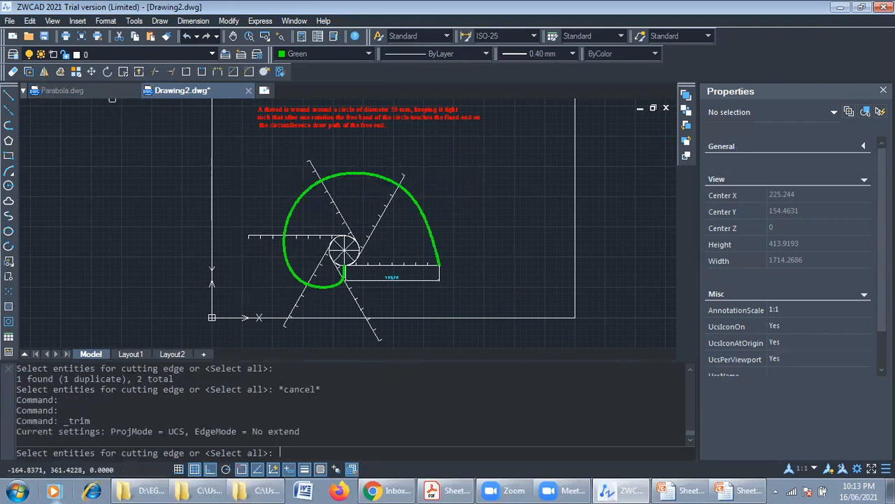
pyautogui.click(227, 149)
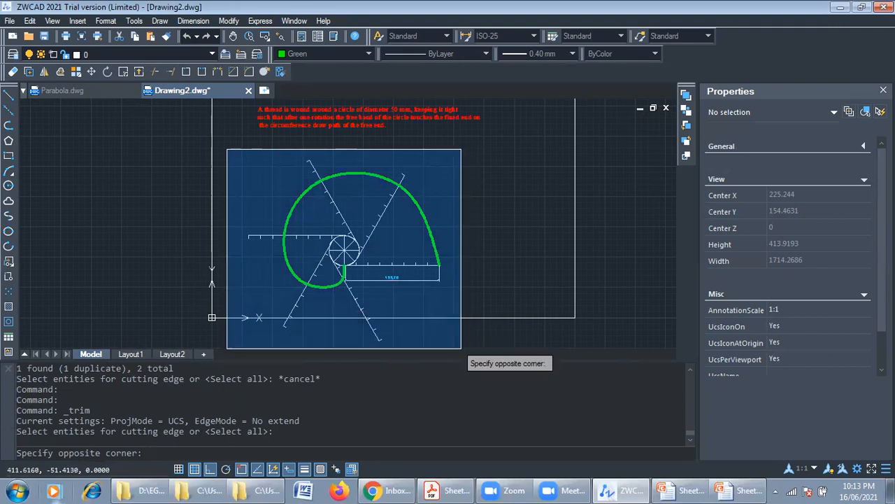
pyautogui.click(462, 347)
pyautogui.press('Return')
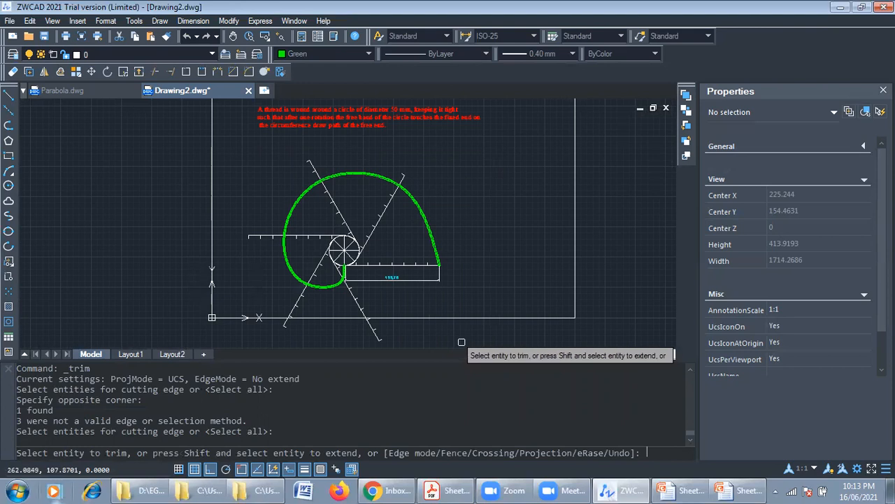
pyautogui.click(315, 172)
pyautogui.click(315, 171)
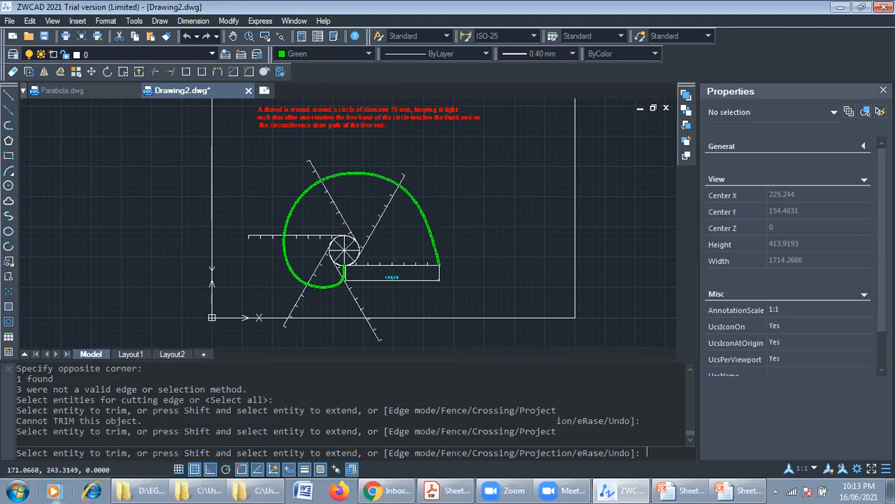
pyautogui.click(313, 168)
pyautogui.press('Escape')
pyautogui.press('Escape')
pyautogui.press('Escape')
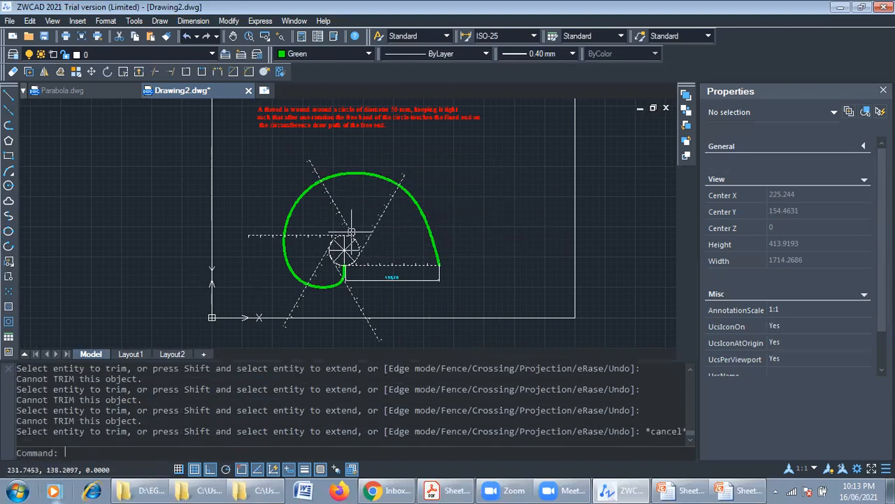
pyautogui.press('Escape')
pyautogui.press('Escape')
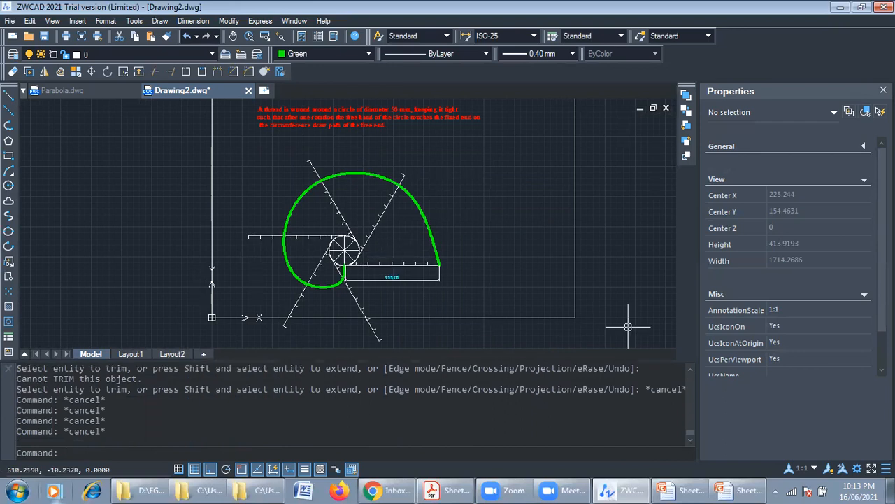
# Step: Switch to the Sheet 1 Q4 presentation in PowerPoint and review the Archimedean spiral problem statement and the closing slide
pyautogui.moveTo(474, 232)
pyautogui.mouseDown(button='middle')
pyautogui.moveTo(506, 250)
pyautogui.moveTo(506, 205)
pyautogui.mouseUp(button='middle')
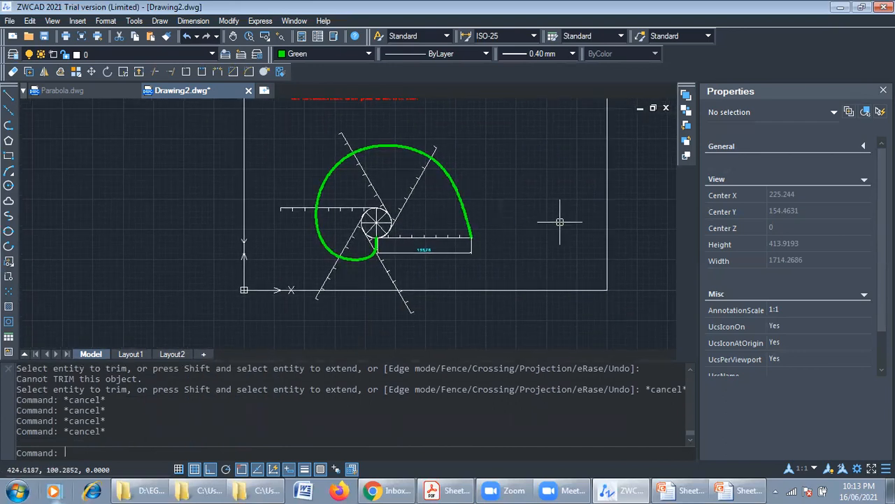
pyautogui.click(740, 490)
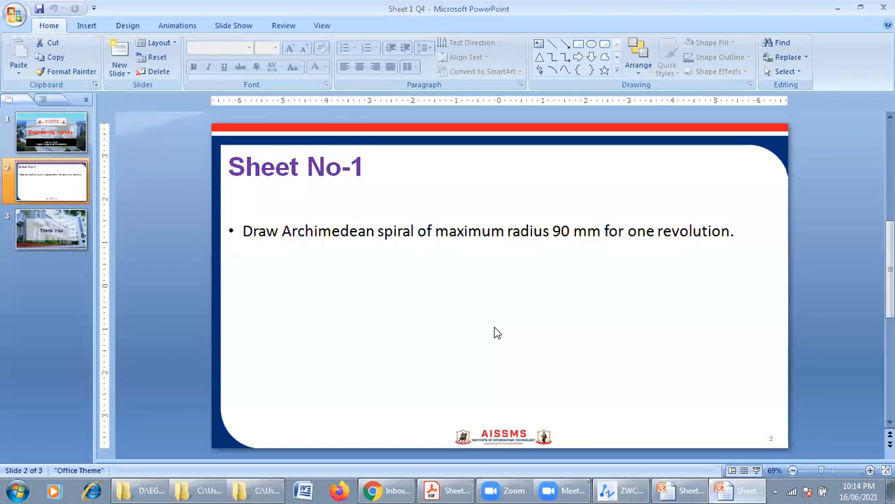
pyautogui.scroll(1, 494, 333)
pyautogui.scroll(-2, 494, 329)
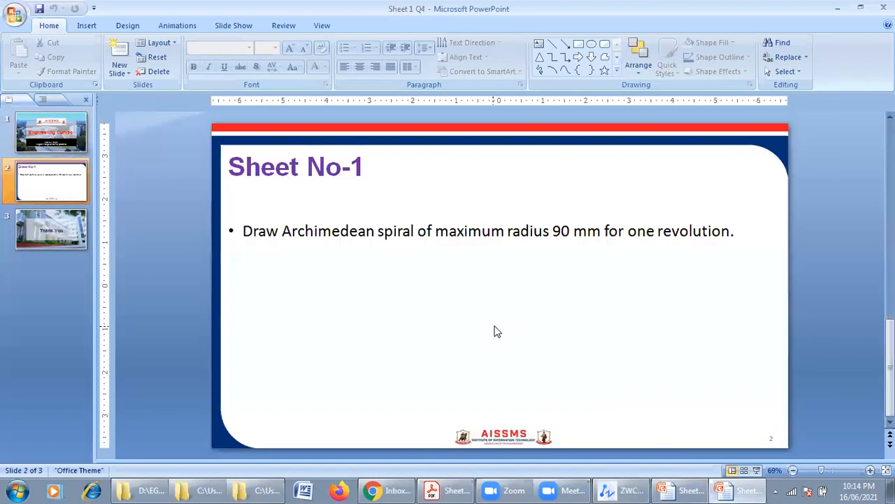
pyautogui.scroll(1, 495, 331)
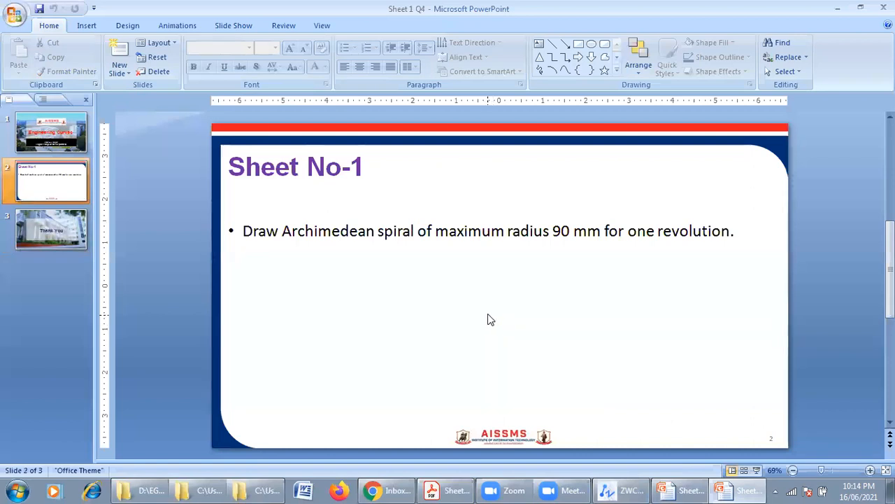
pyautogui.scroll(1, 485, 306)
pyautogui.scroll(-1, 488, 303)
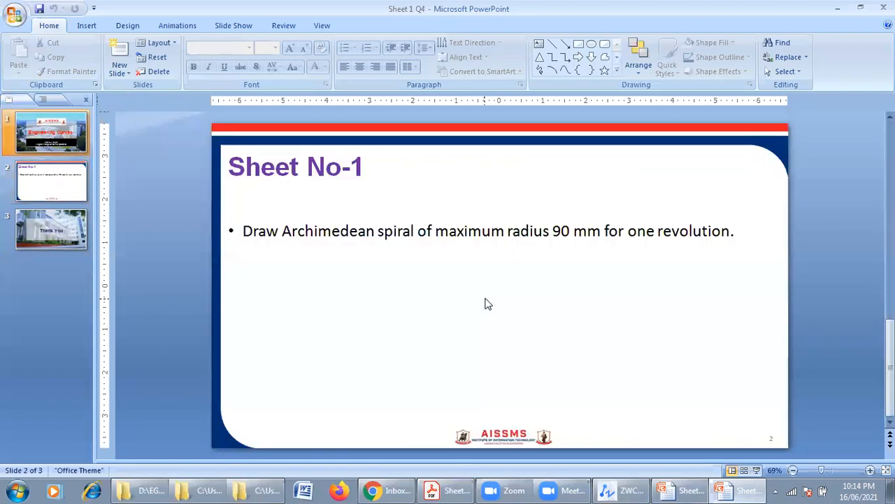
pyautogui.scroll(-1, 487, 304)
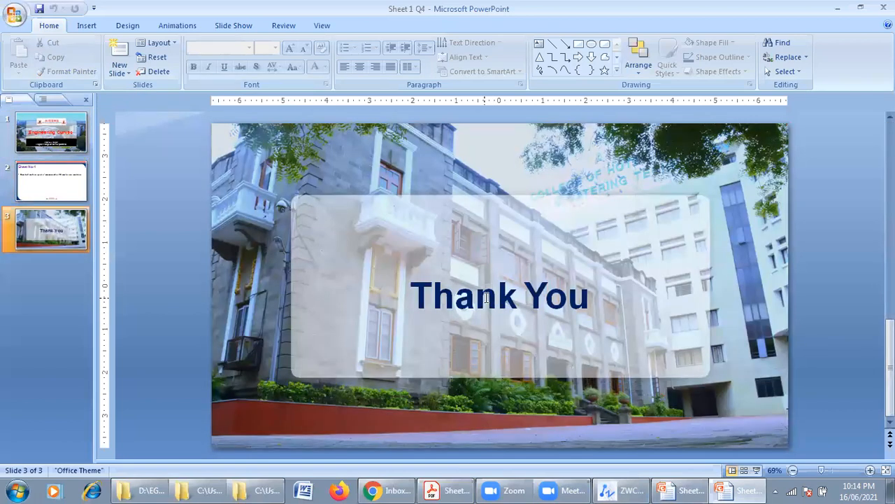